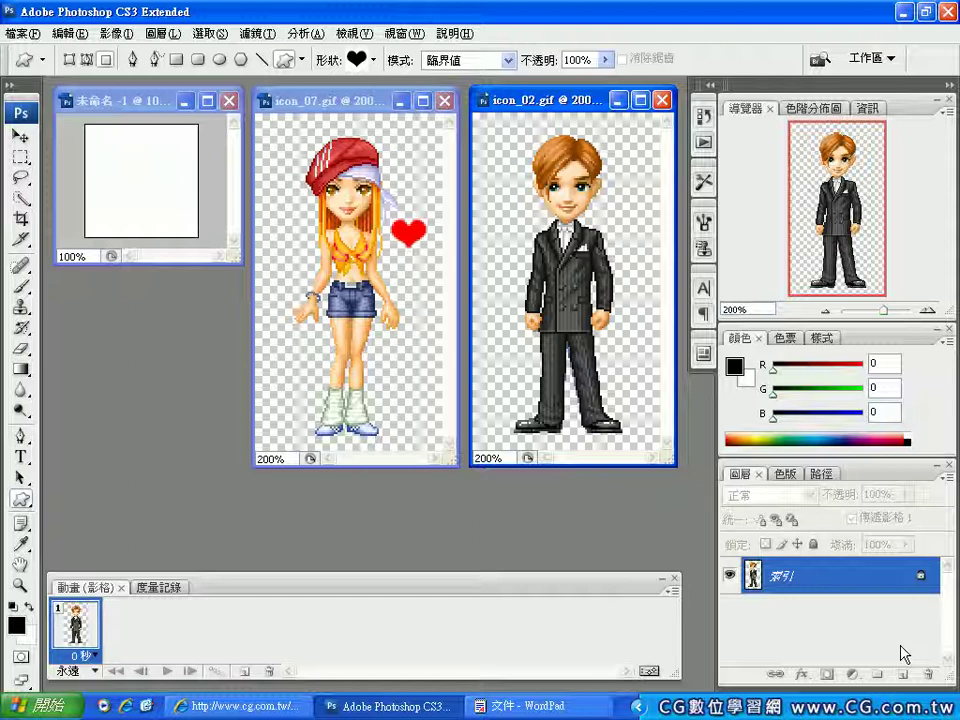
Convert the icon_02.gif image of the man in a suit from indexed color to RGB color mode.
left_click(108, 34)
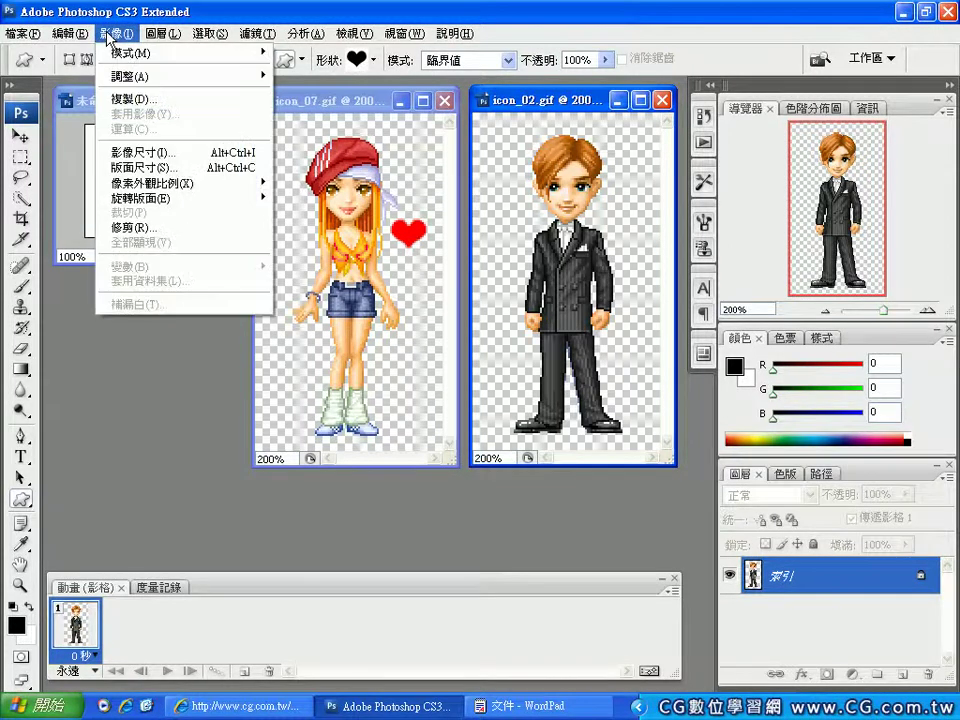
mouse_move(112, 57)
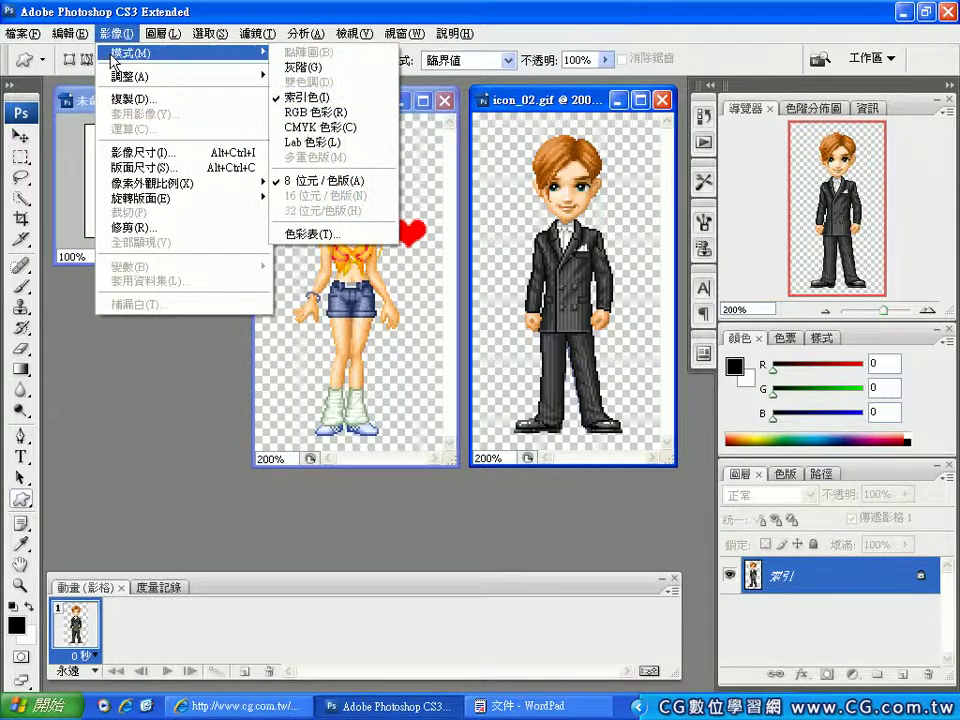
left_click(361, 117)
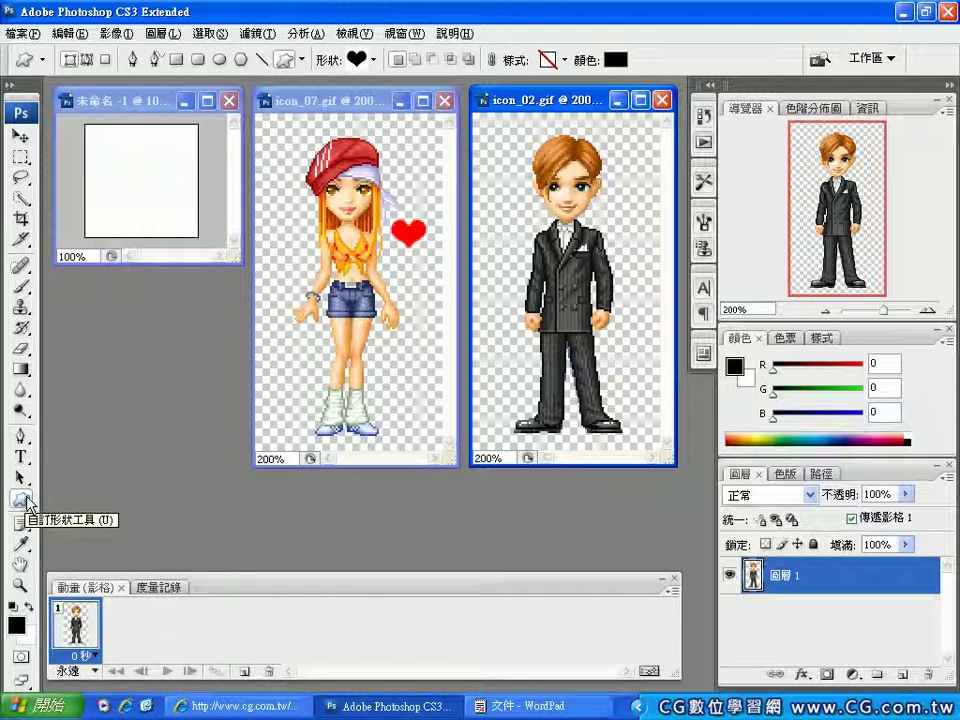
Choose the filled speech bubble as the shape for the Custom Shape tool.
left_click(374, 61)
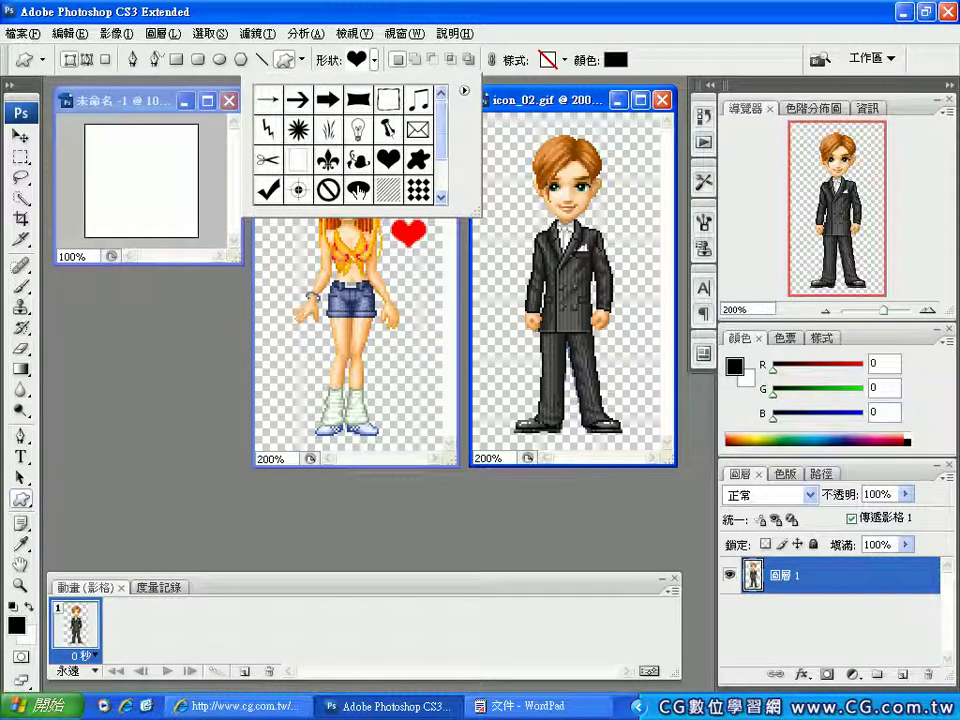
left_click(357, 190)
left_click(375, 8)
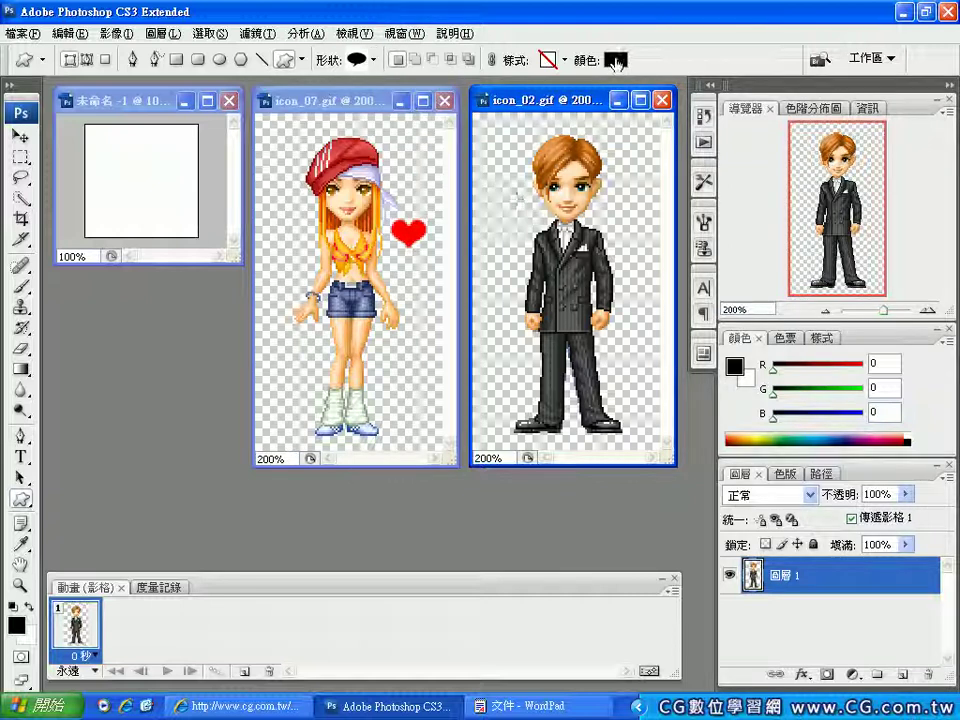
Set the shape fill color to the web-safe light purple #9999ff.
left_click(615, 60)
left_click(516, 253)
mouse_move(420, 188)
left_mouse_down()
mouse_move(347, 165)
mouse_move(361, 174)
left_mouse_up()
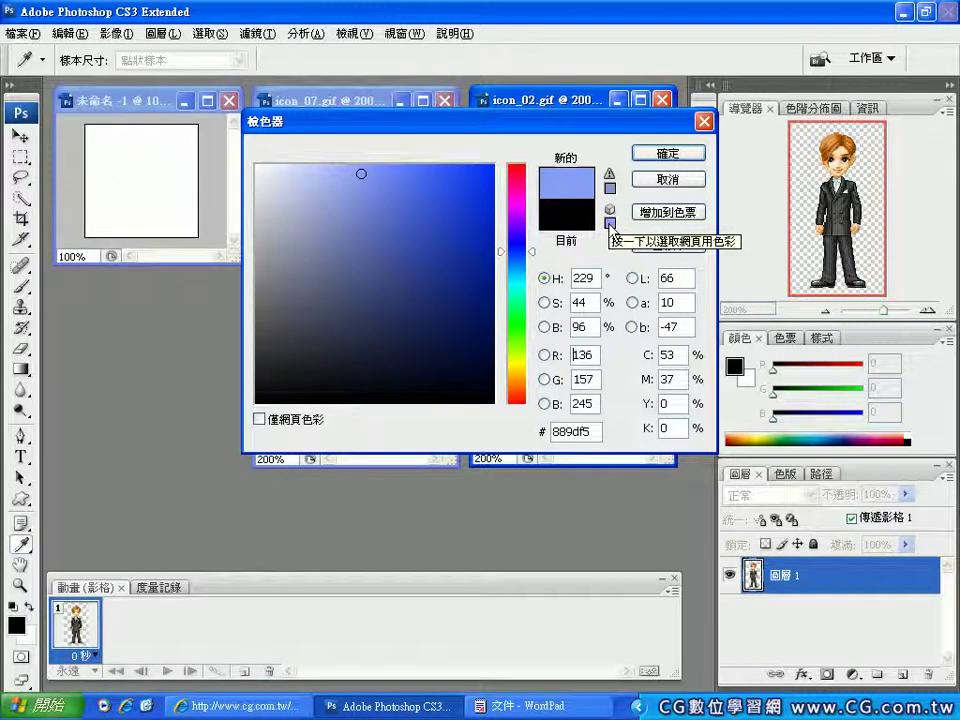
left_click(610, 224)
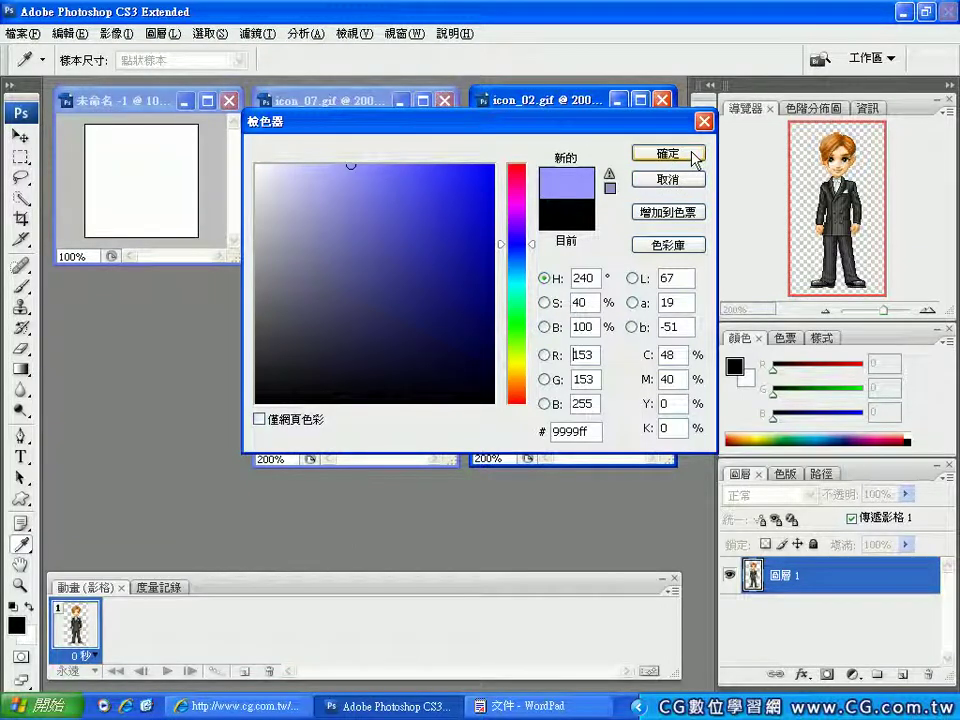
left_click(259, 420)
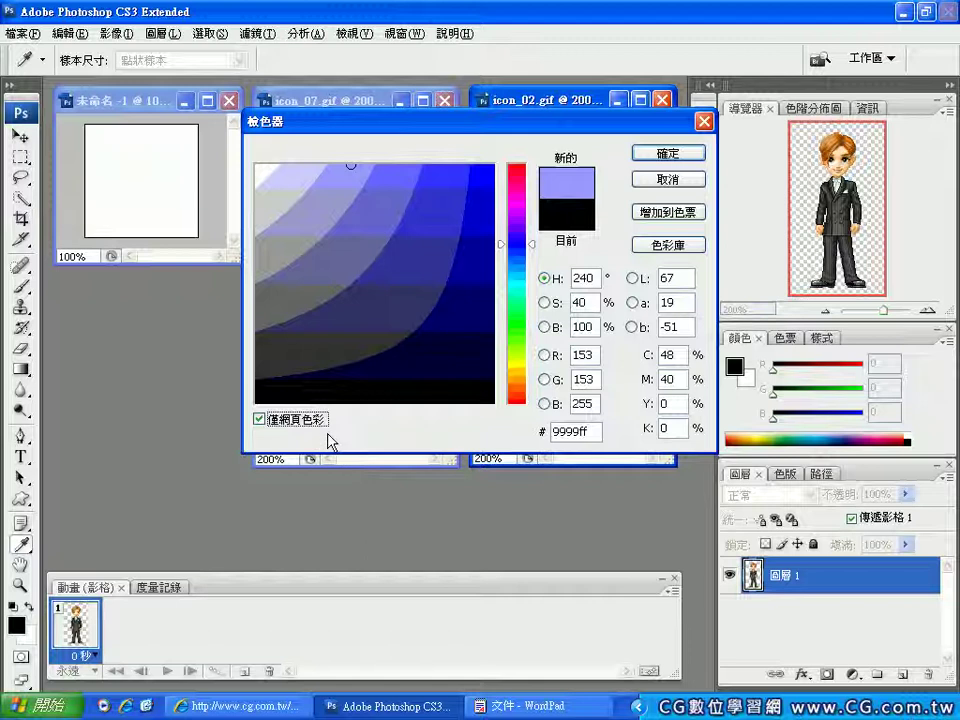
left_click(268, 420)
left_click(670, 155)
key("u")
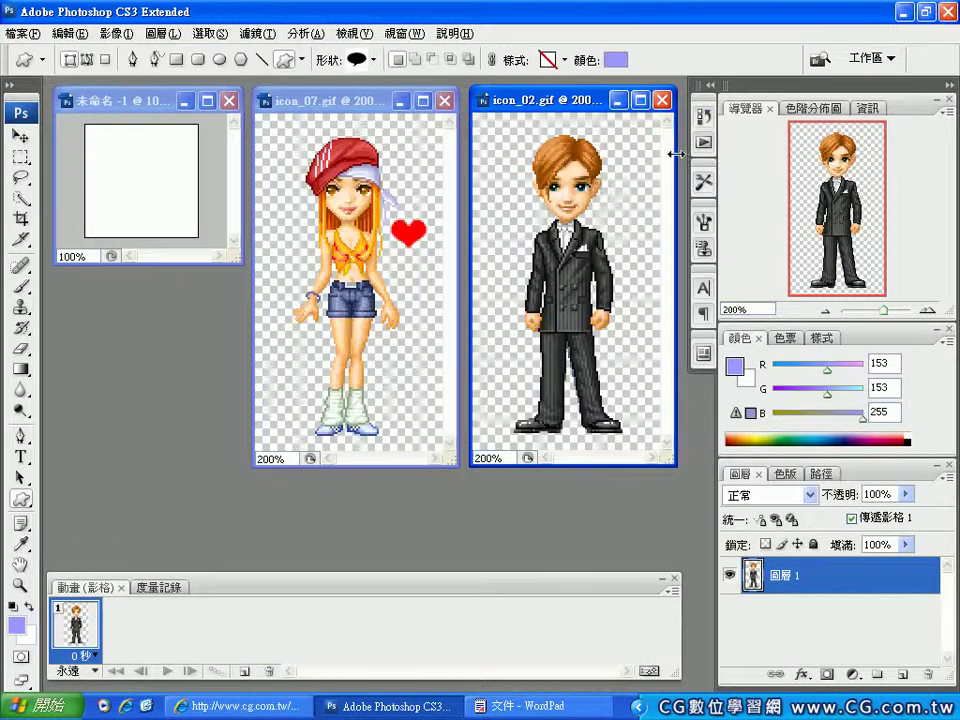
Draw a speech bubble beside the man's face and flip it horizontally so its tail points toward him.
left_click_drag(495, 160, 552, 207)
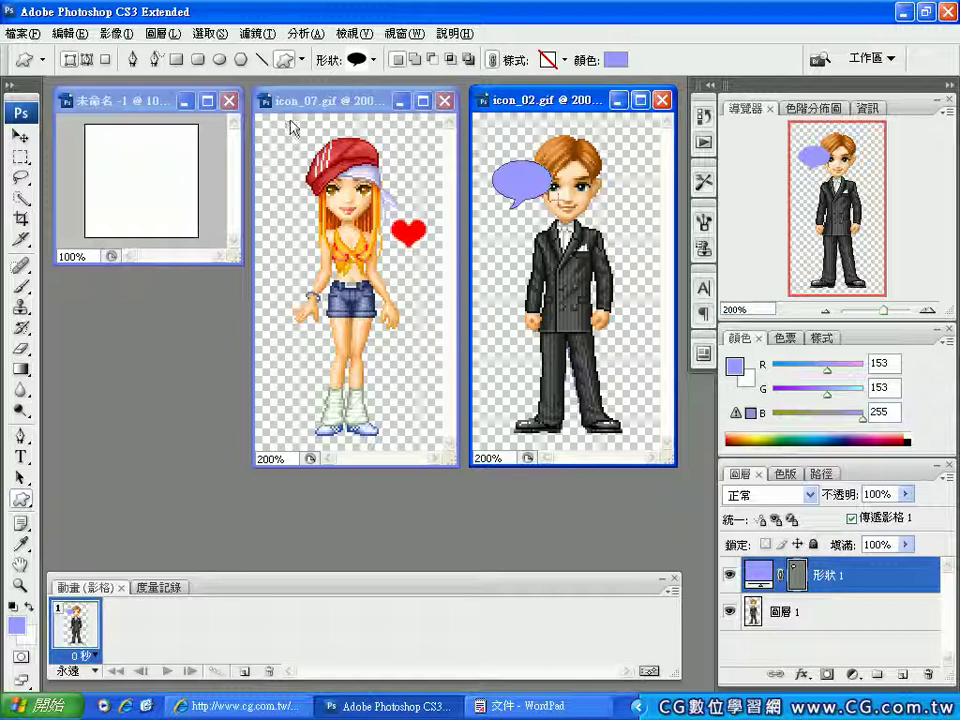
left_click(78, 34)
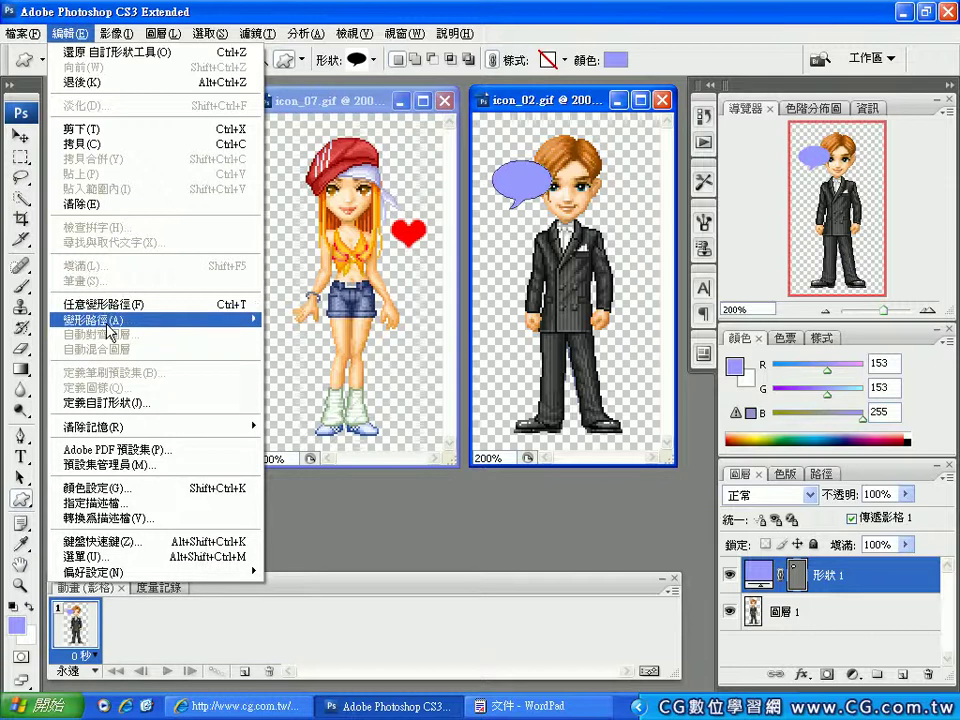
mouse_move(110, 333)
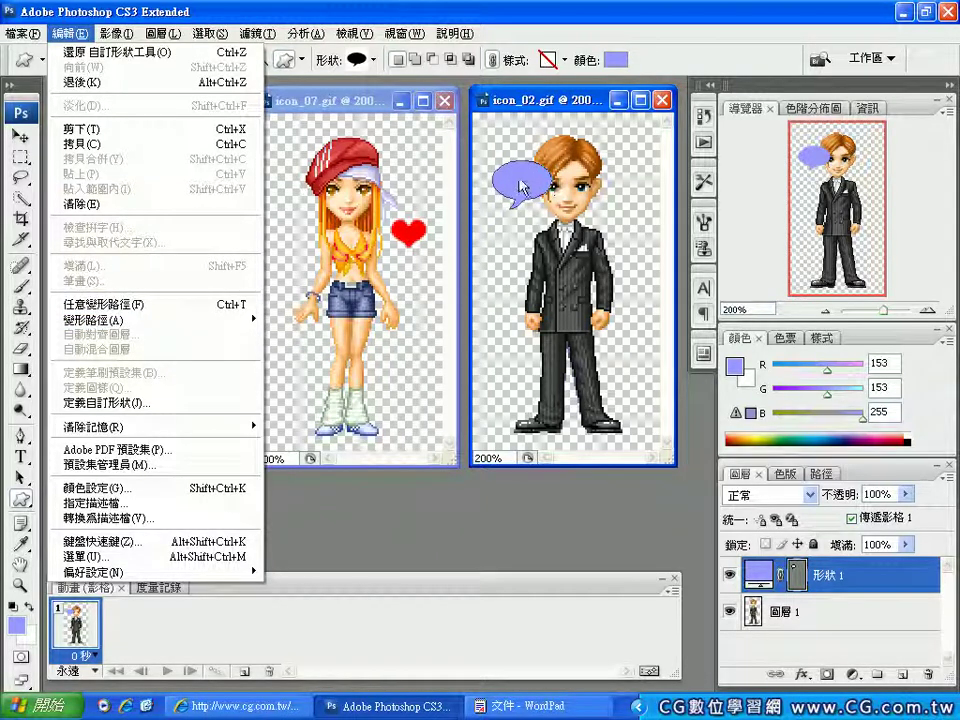
mouse_move(180, 330)
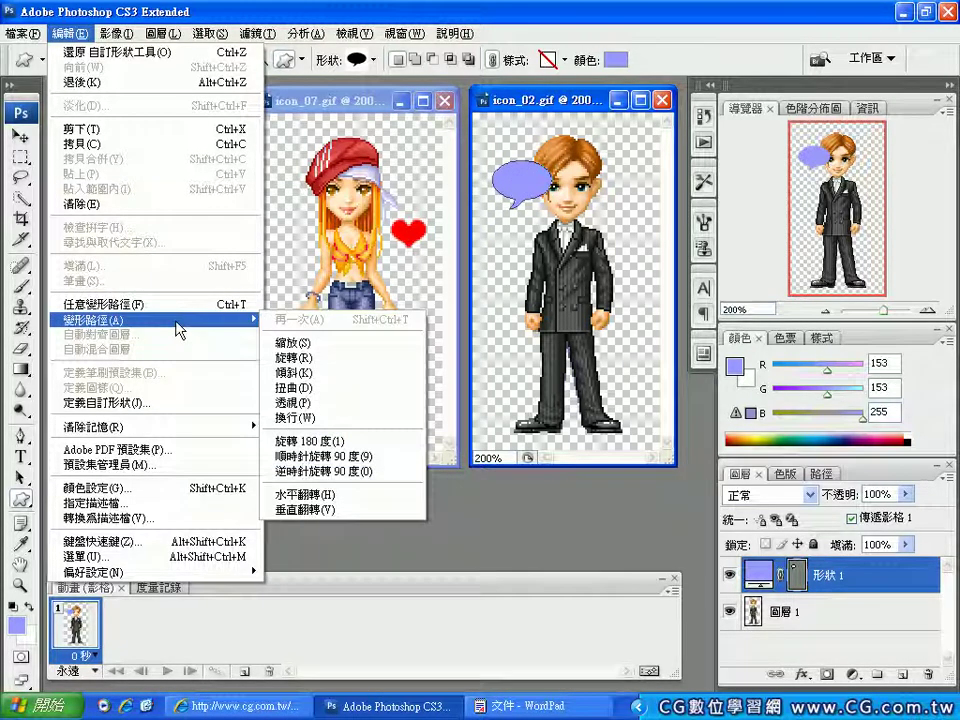
left_click(337, 497)
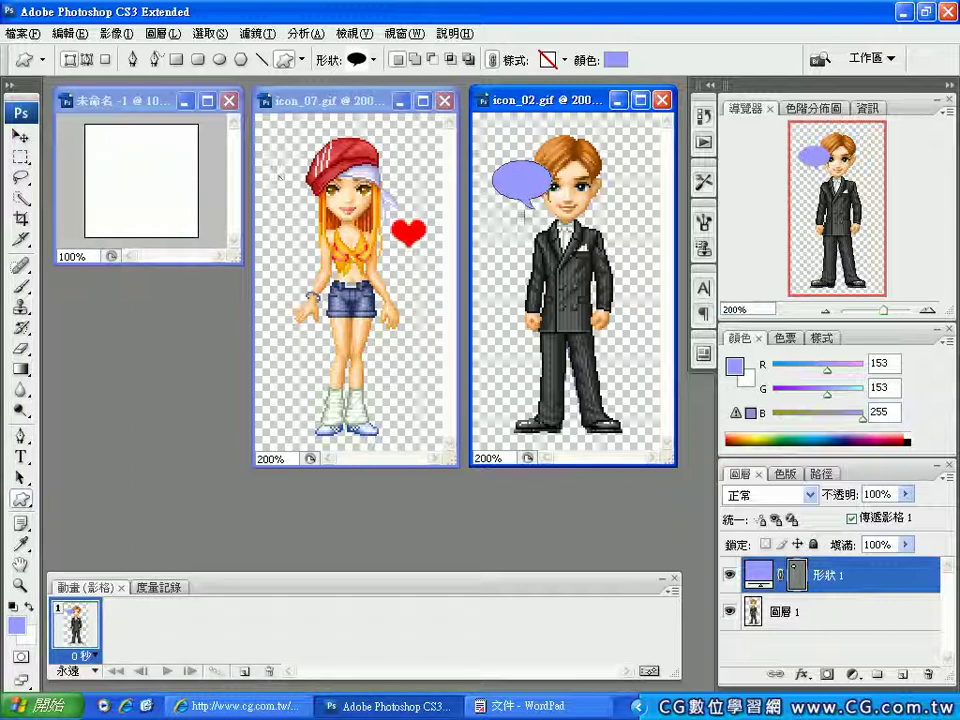
Move the speech bubble up so it sits beside the man's hair near the image's upper edge.
mouse_move(533, 187)
left_mouse_down()
mouse_move(505, 168)
mouse_move(514, 162)
mouse_move(522, 181)
left_mouse_up()
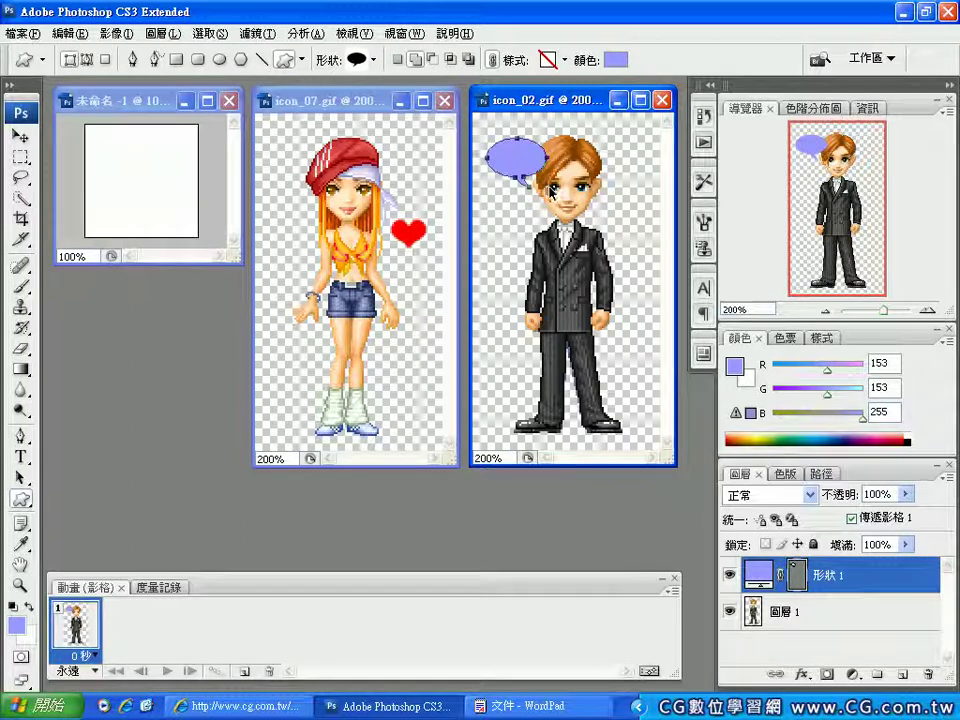
left_click(521, 157, "ctrl")
left_click_drag(521, 157, 512, 150)
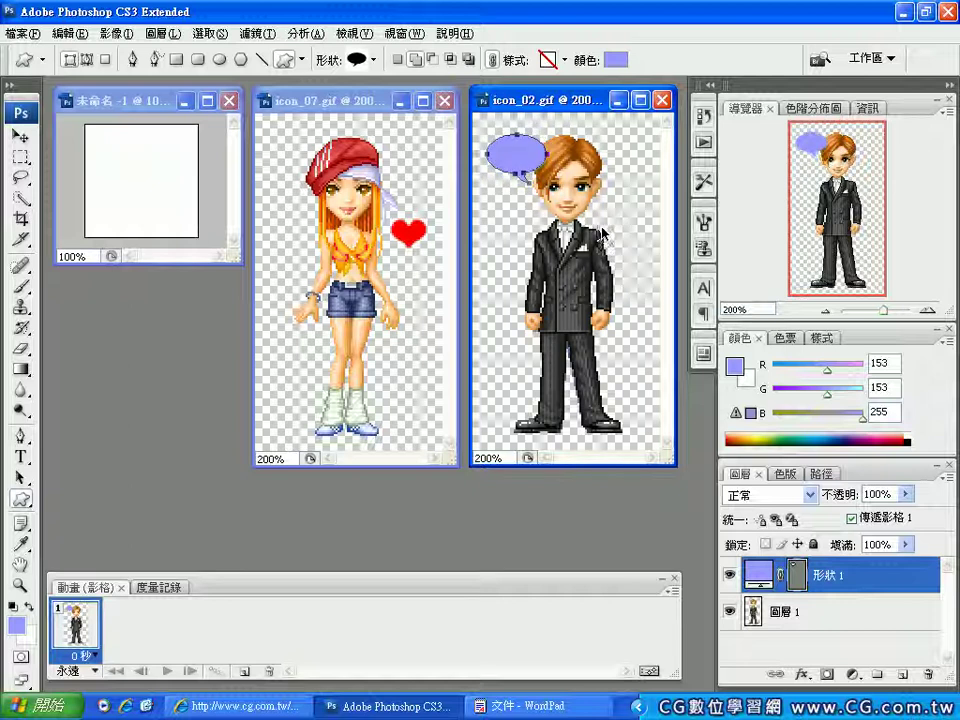
mouse_move(508, 154)
left_mouse_down()
mouse_move(495, 147)
mouse_move(518, 164)
left_mouse_up()
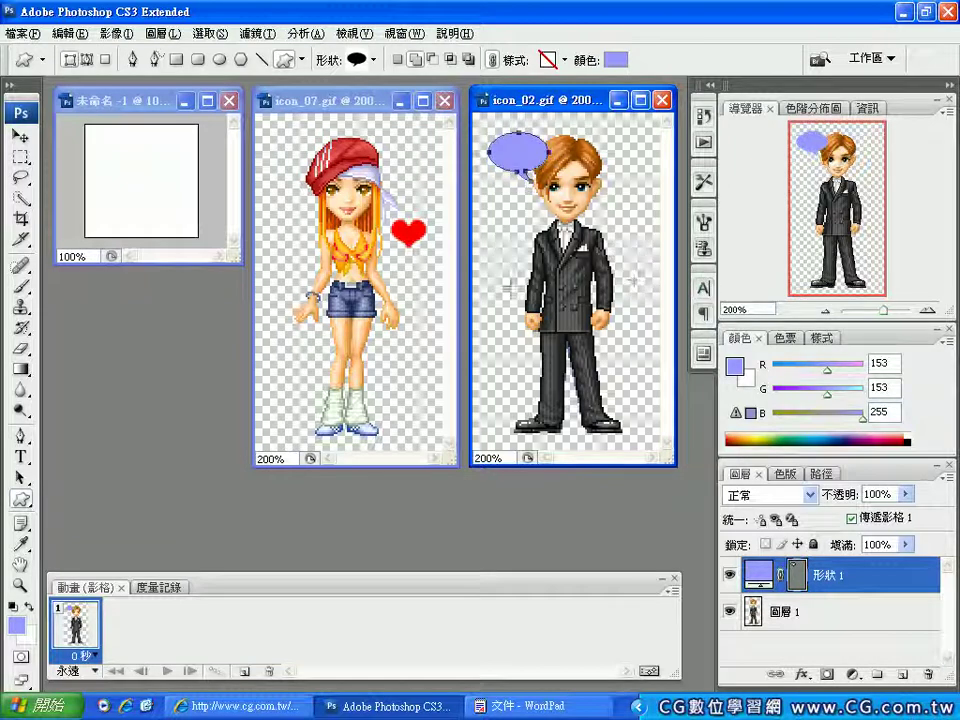
Add the white 12-point horizontal text "Hi~" in the empty area beside the man's shoulder.
key("x")
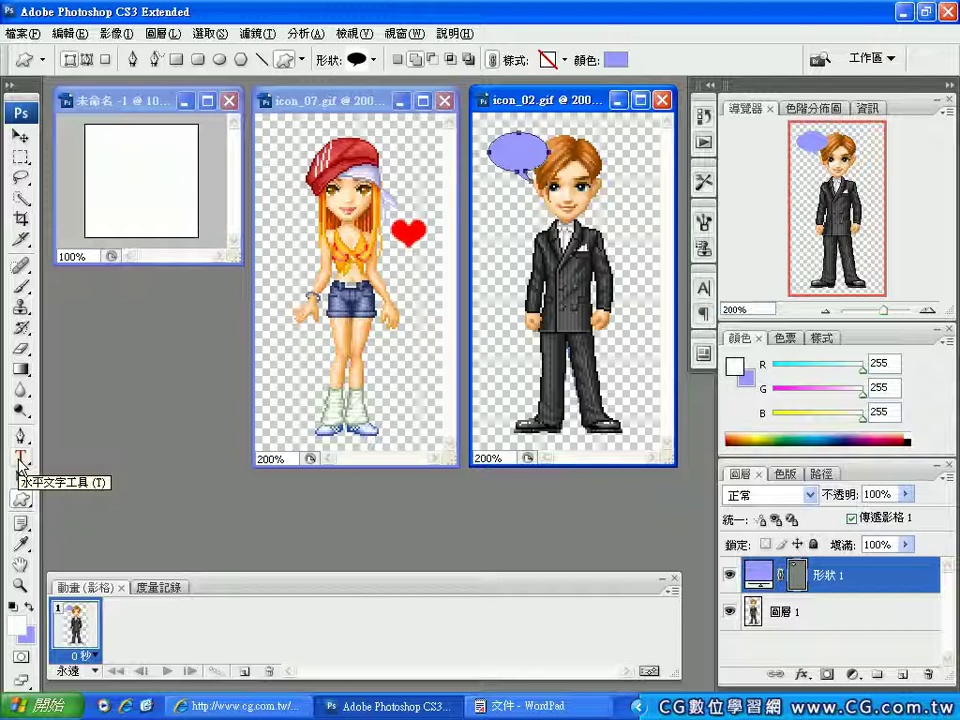
left_click(20, 458)
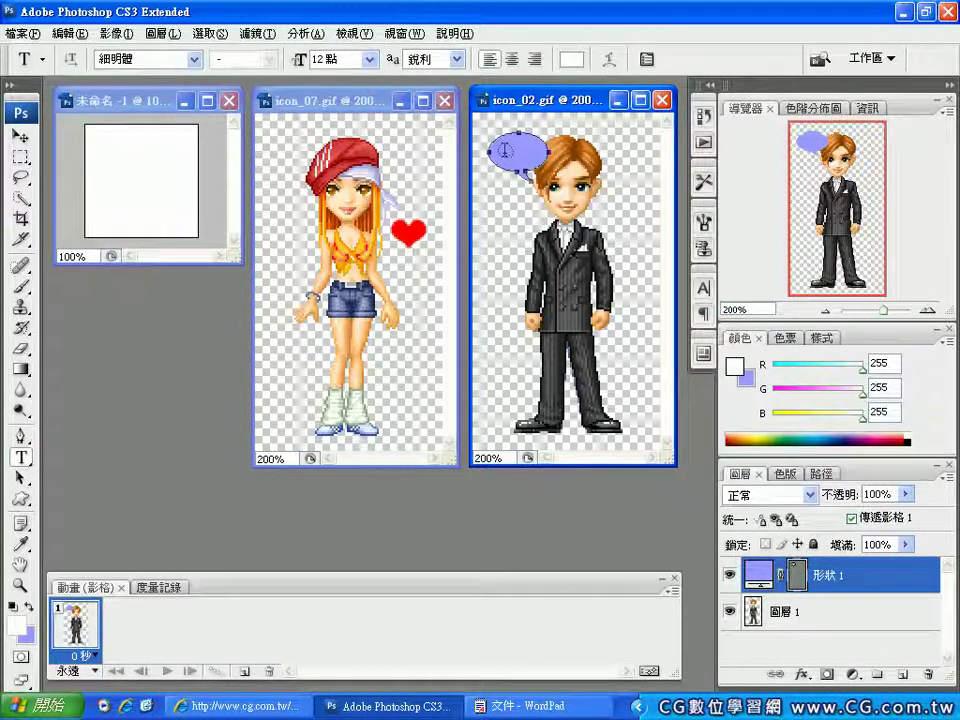
left_click(498, 240)
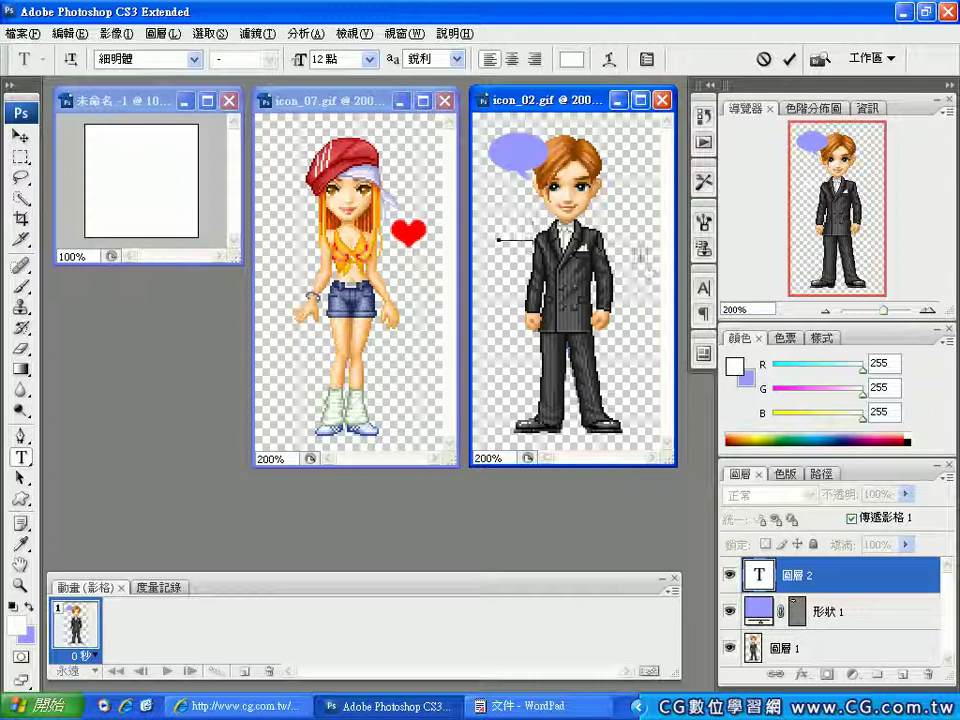
type("哈")
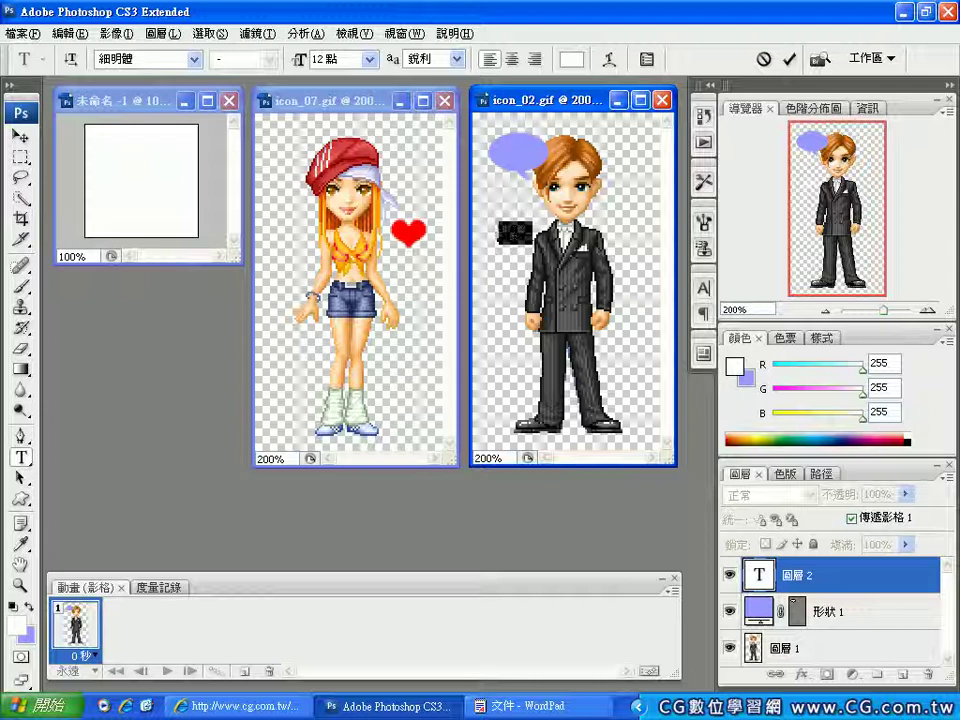
Set the "Hi~" text's font to Arial and move it into the middle of the speech bubble.
left_click(194, 59)
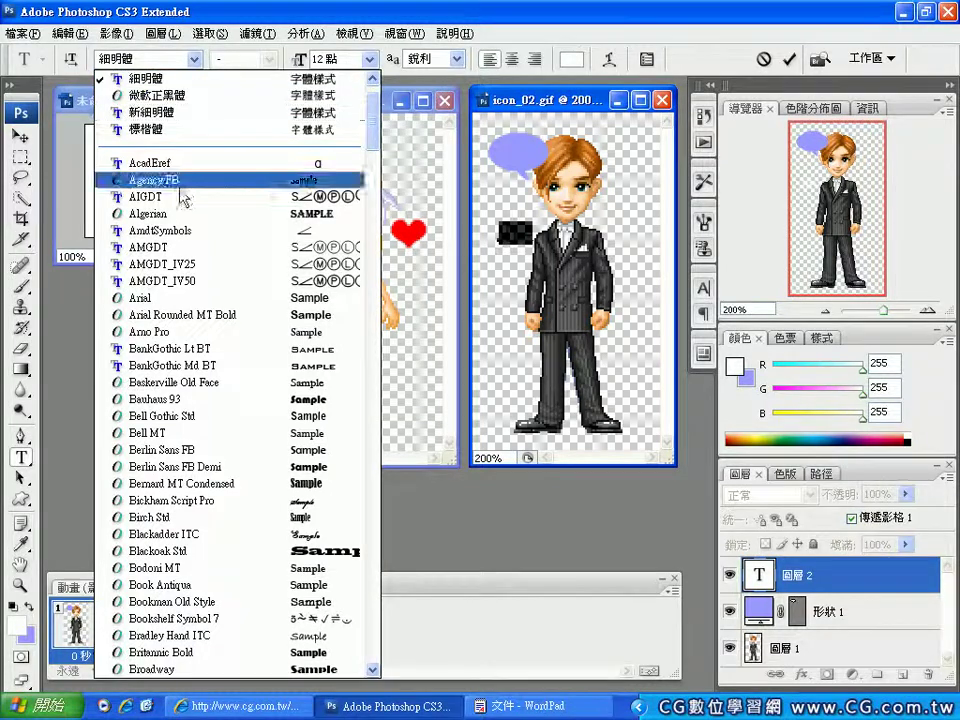
left_click(176, 298)
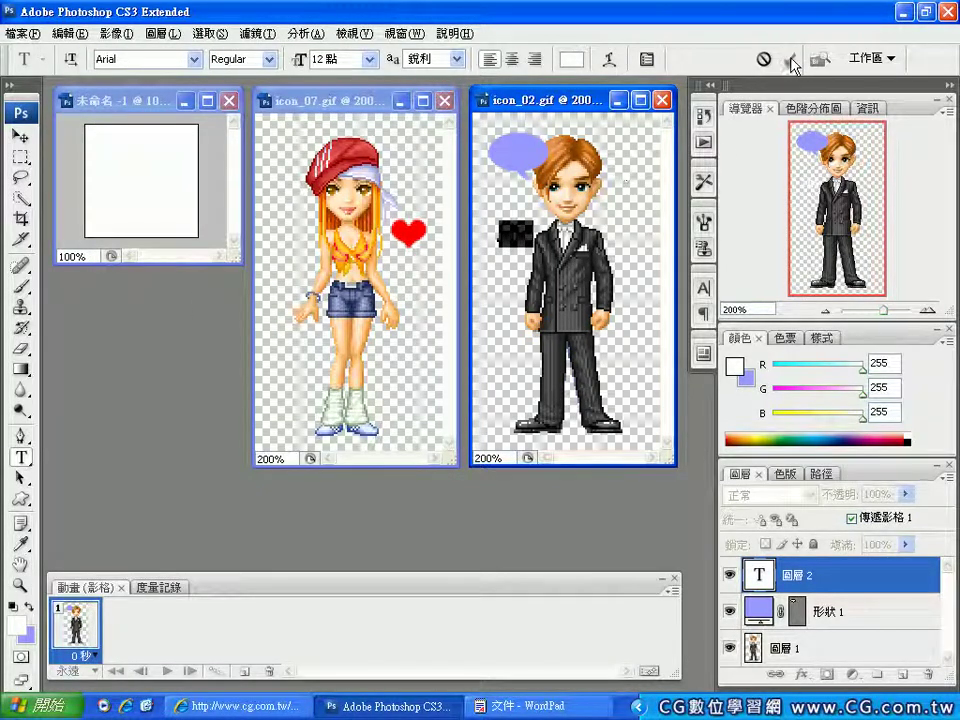
left_click(790, 61)
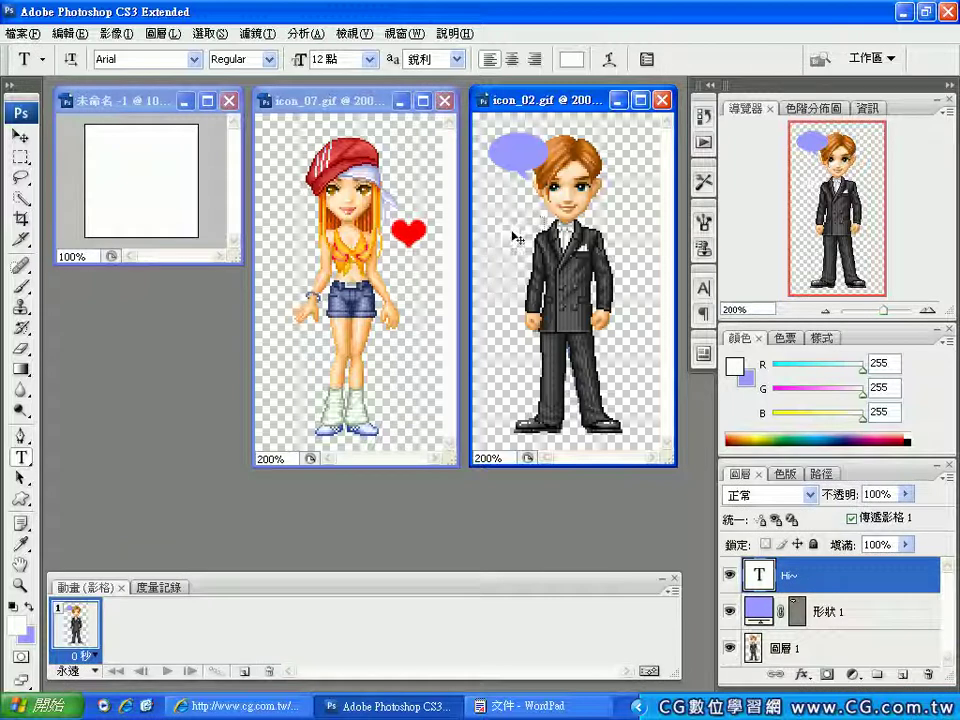
left_click_drag(516, 239, 519, 157)
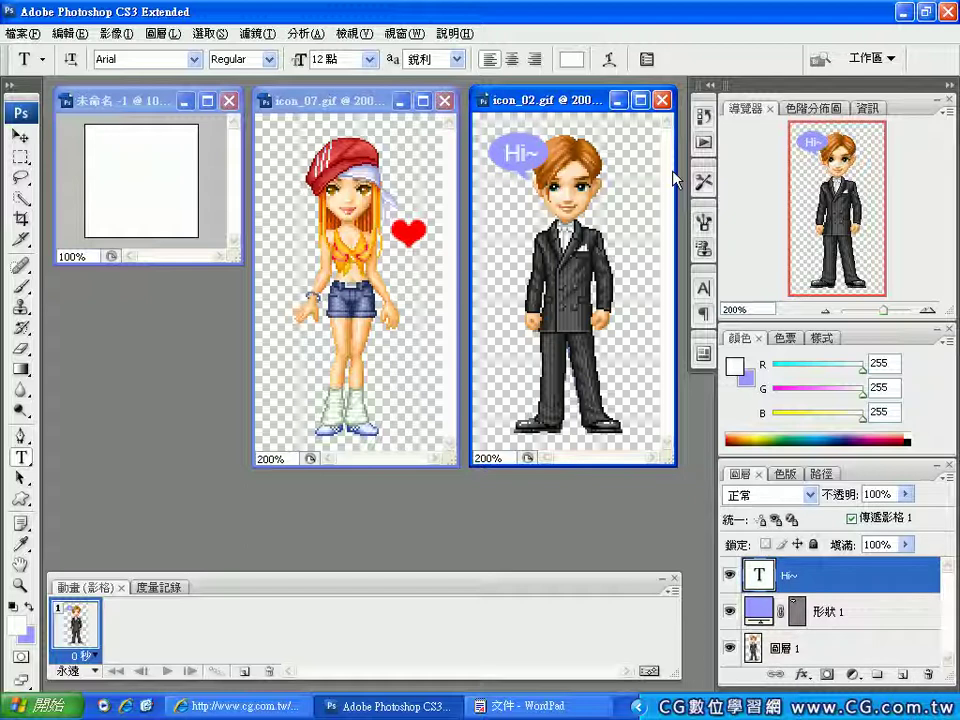
Set the anti-aliasing of the "Hi~" text to none (無) at 100% view.
left_click(512, 150)
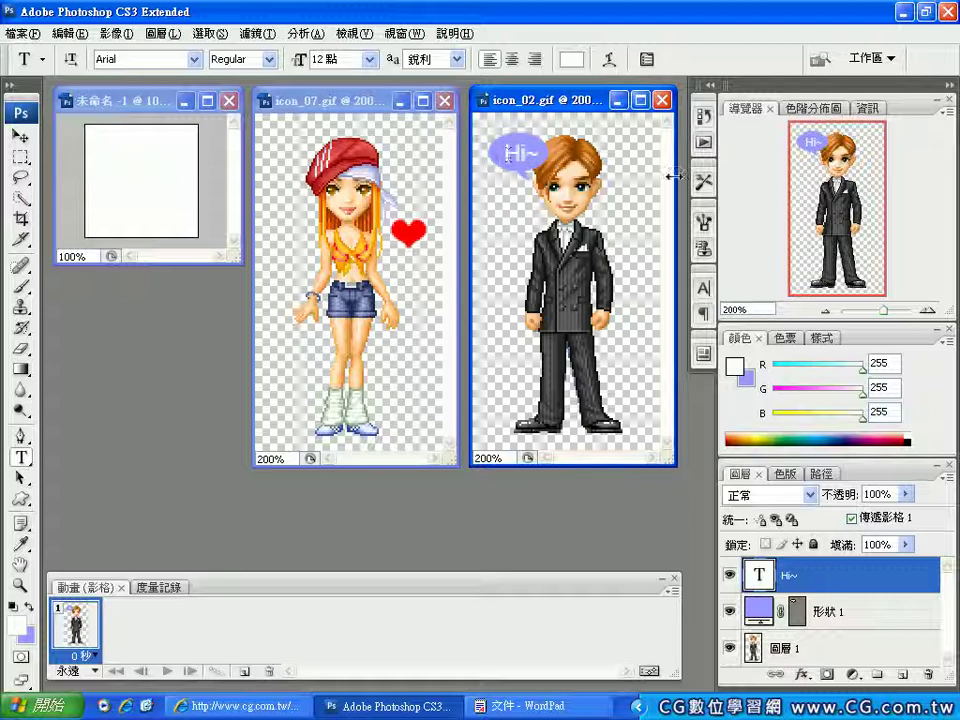
key("ctrl+minus")
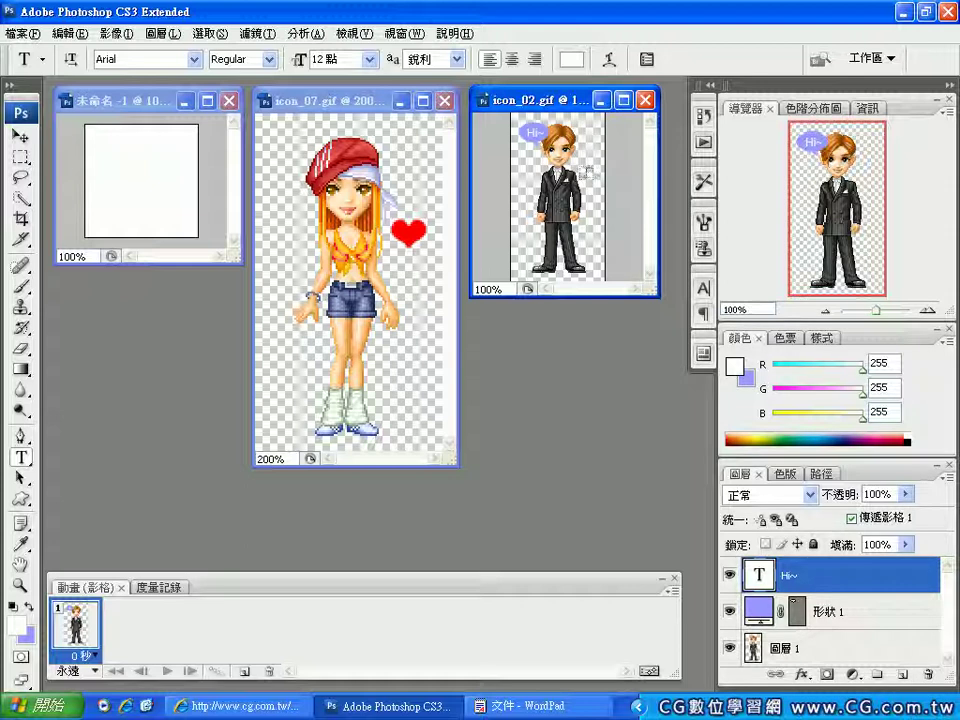
left_click_drag(520, 128, 541, 149)
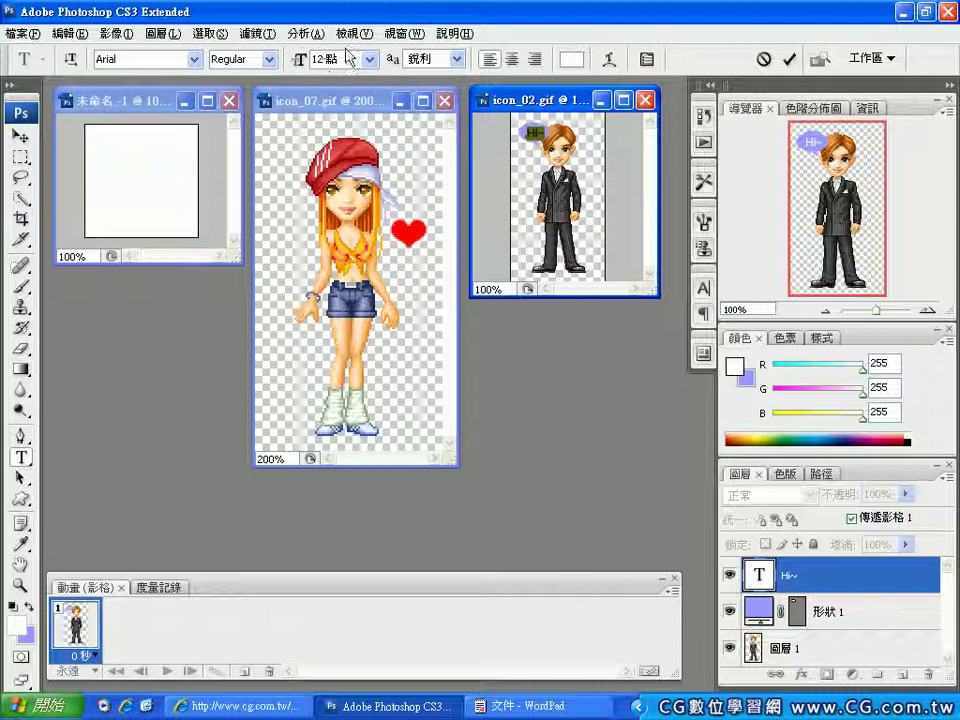
left_click(457, 60)
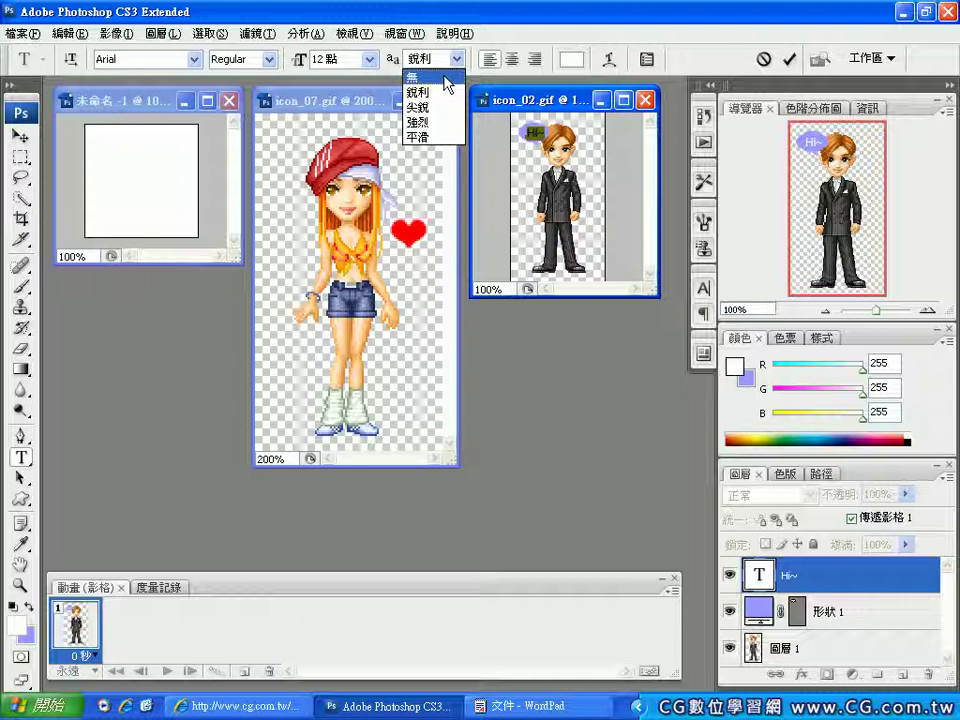
left_click(445, 77)
left_click(789, 59)
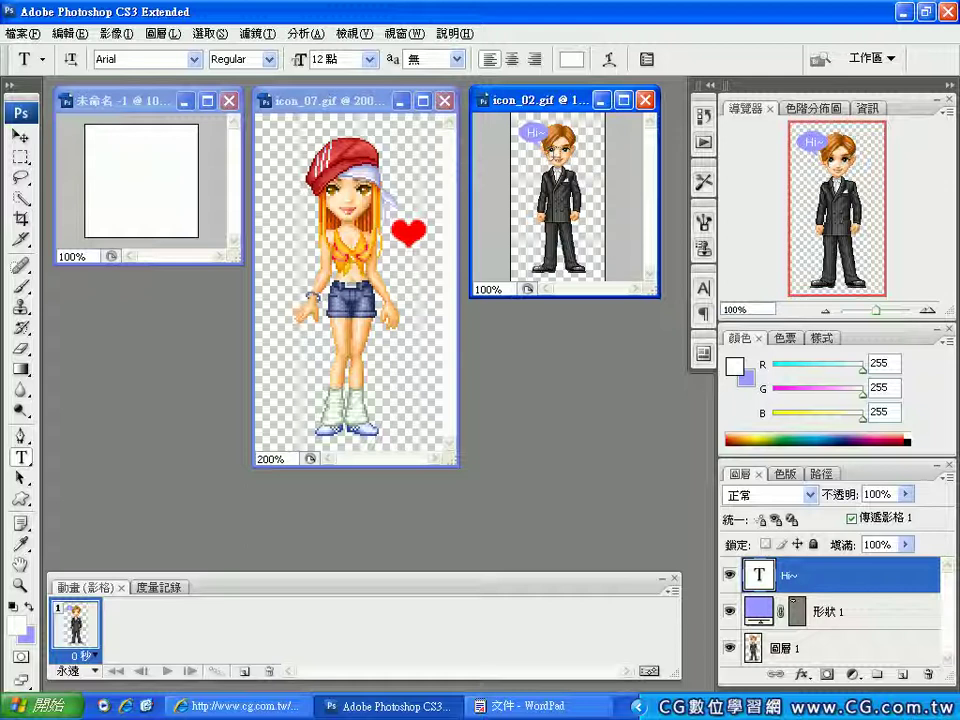
Set the "Hi~" text's font style to Bold, keeping the Arial font.
left_click_drag(522, 131, 547, 131)
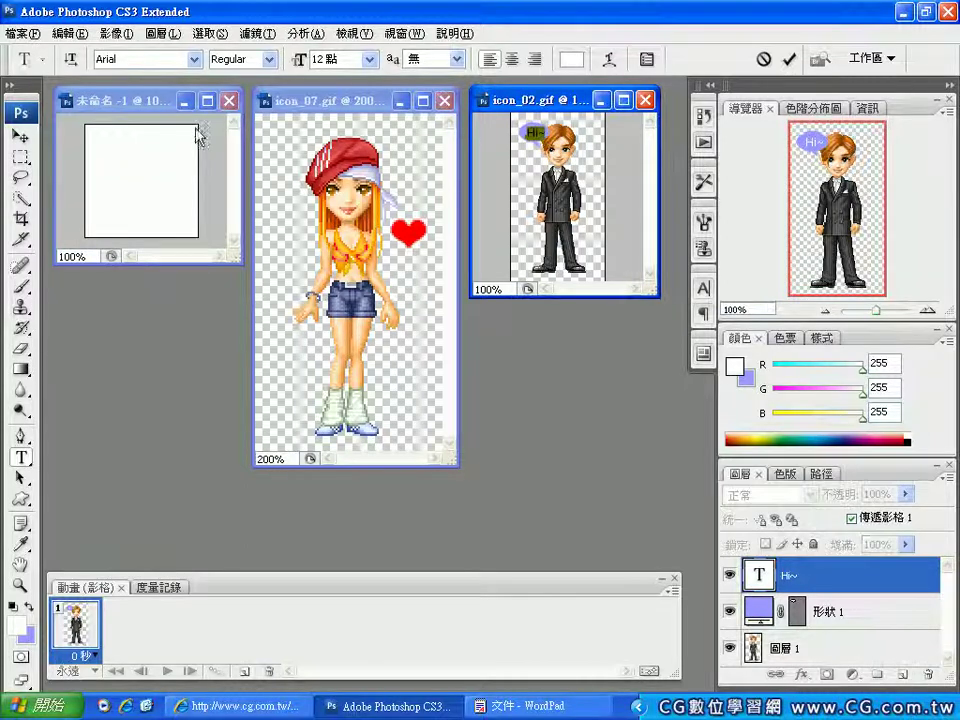
left_click(195, 60)
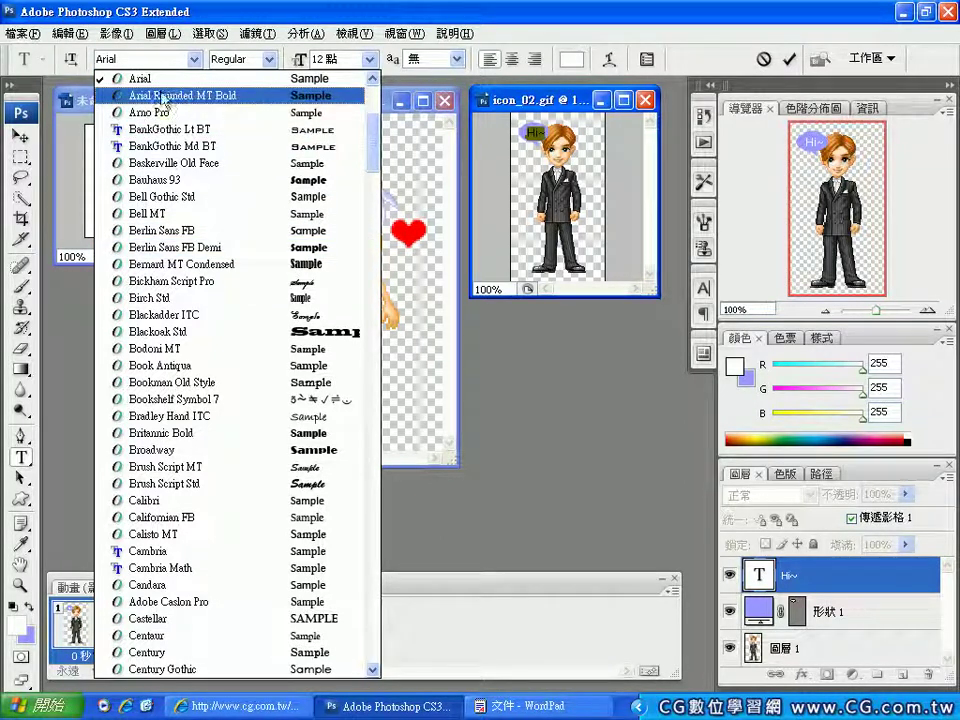
scroll(355, 130, "up", 4)
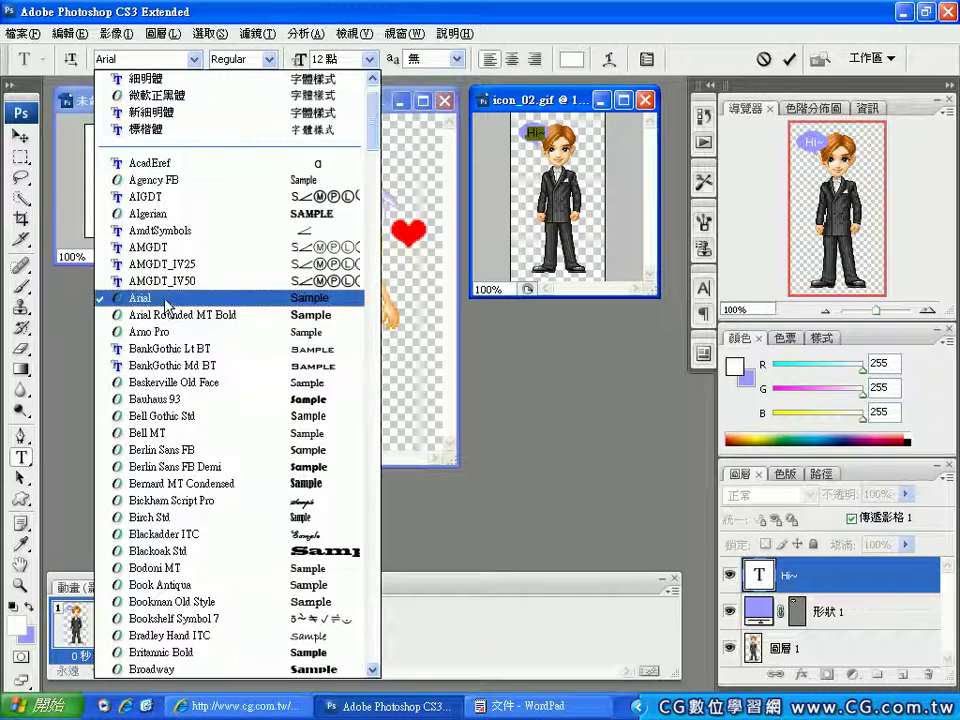
left_click(224, 13)
left_click(270, 60)
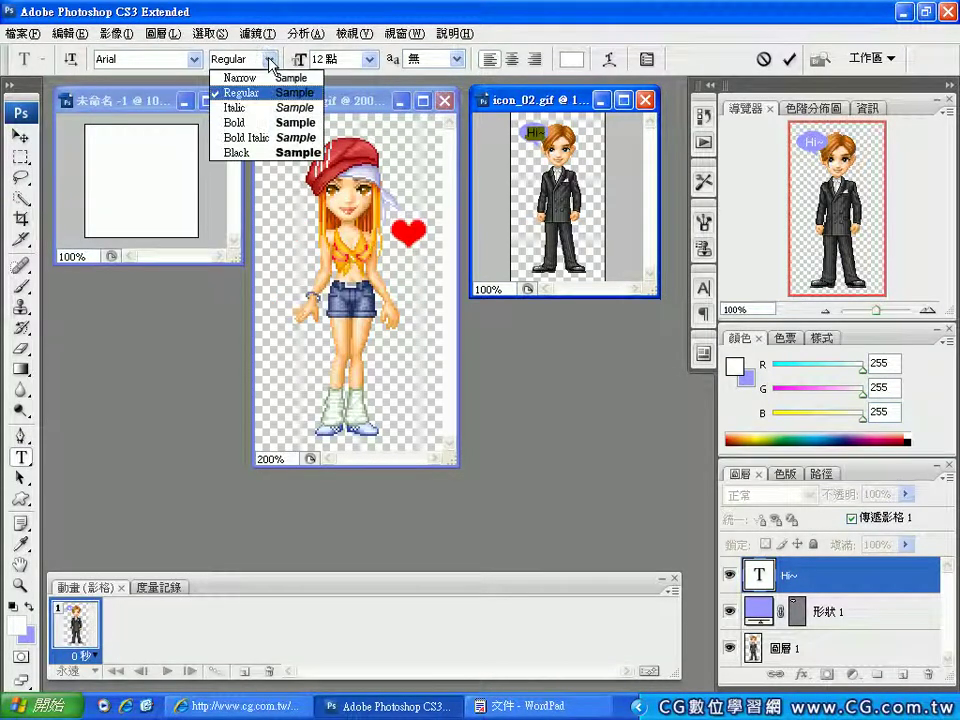
left_click(266, 122)
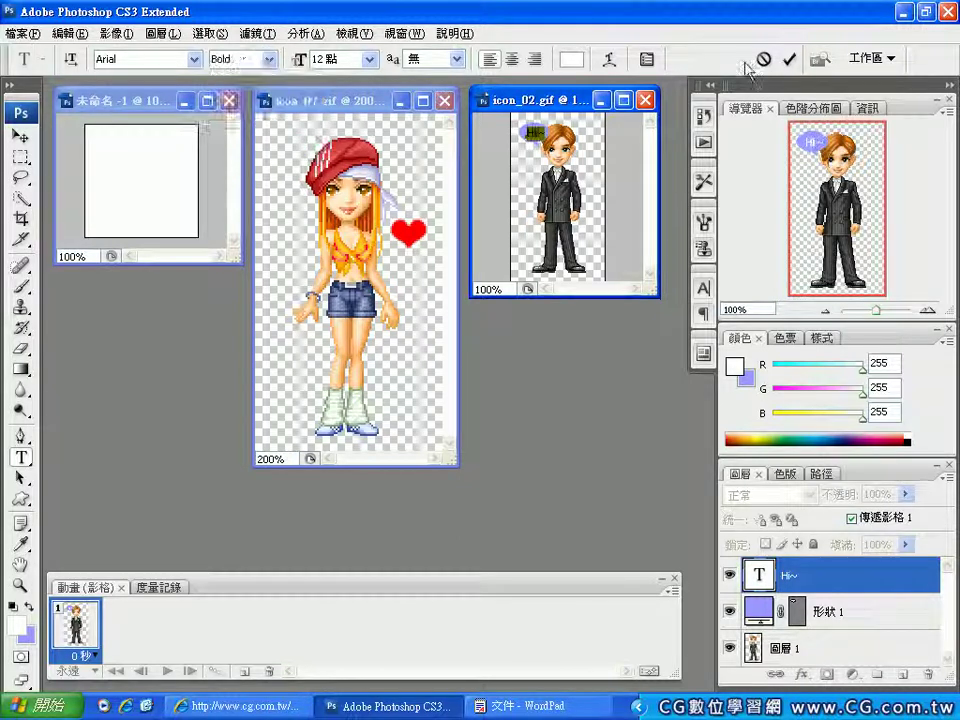
left_click(788, 59)
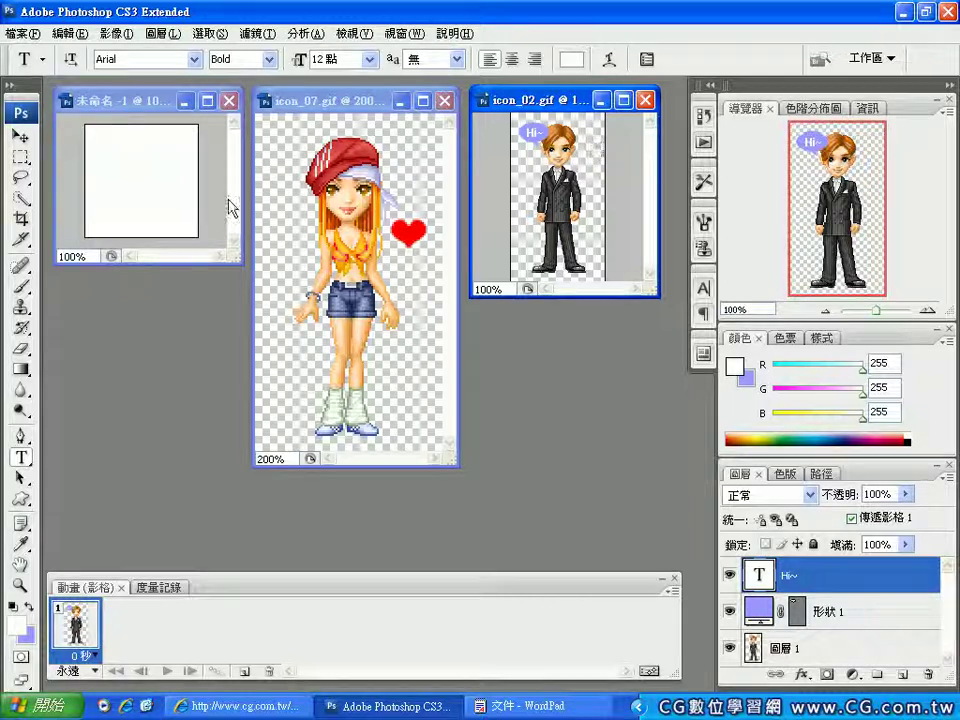
left_click(20, 157)
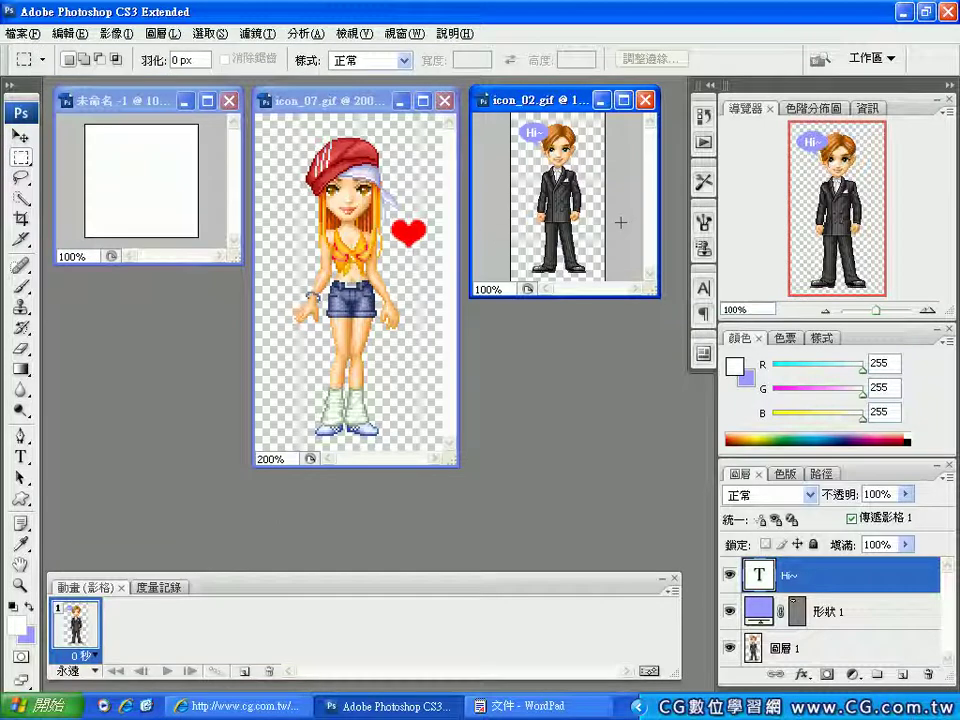
key("ctrl+plus")
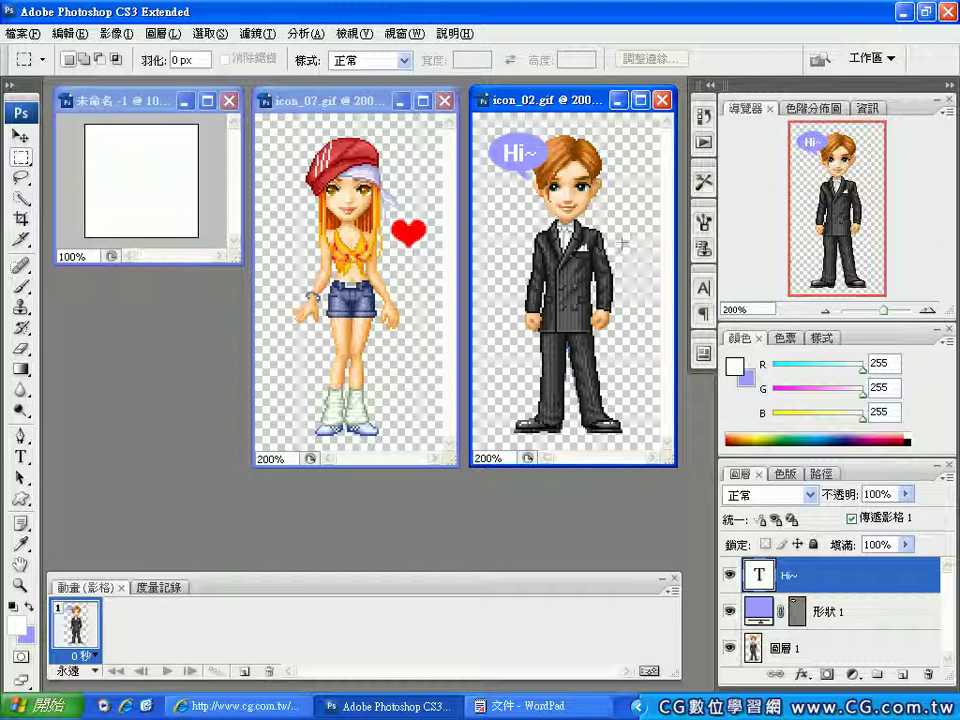
left_click(842, 612)
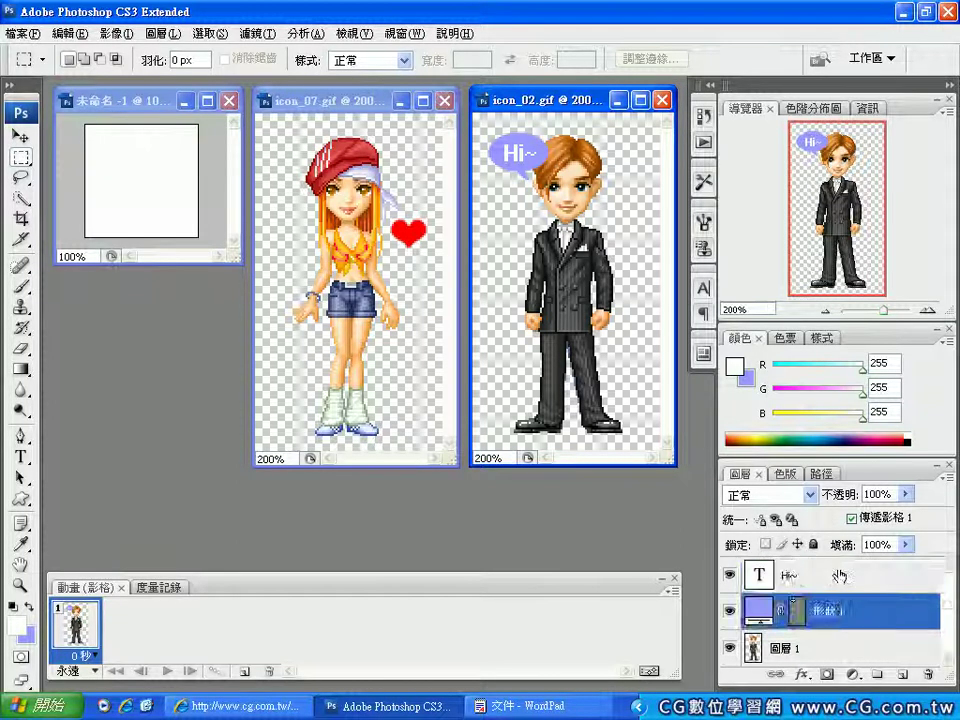
left_click(834, 584)
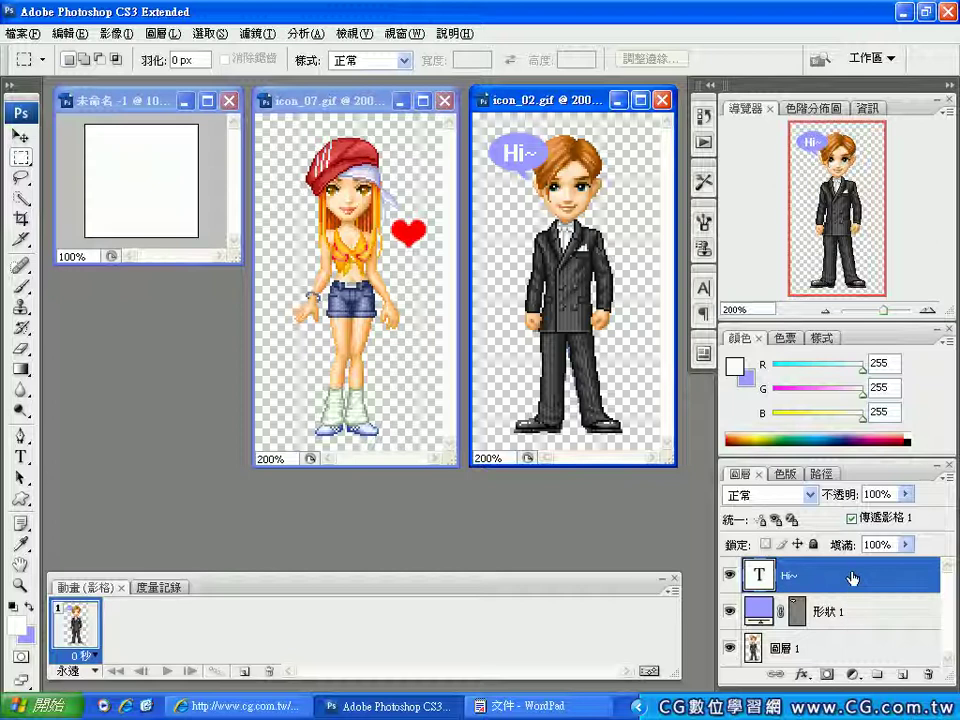
left_click(832, 615)
left_click(812, 573)
left_click(826, 613)
left_click(823, 580)
left_click(832, 615)
left_click(814, 582)
mouse_move(810, 578)
left_mouse_down()
mouse_move(818, 612)
mouse_move(812, 585)
left_mouse_up()
right_click(831, 579)
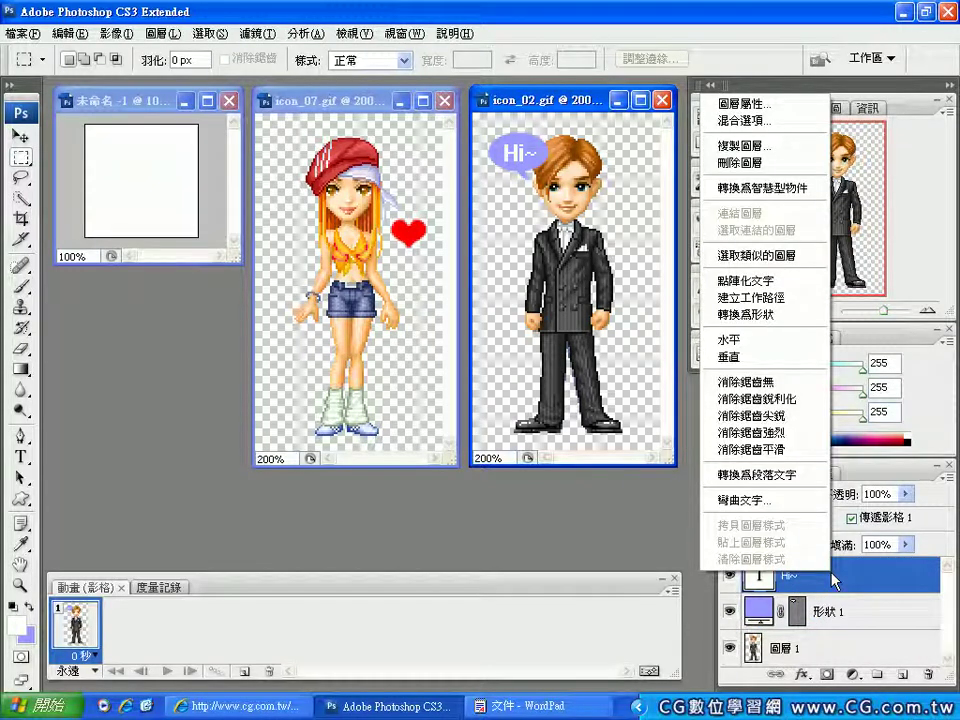
Rasterize the speech bubble's shape layer, 形狀 1.
left_click(869, 614)
left_click(867, 618)
right_click(867, 620)
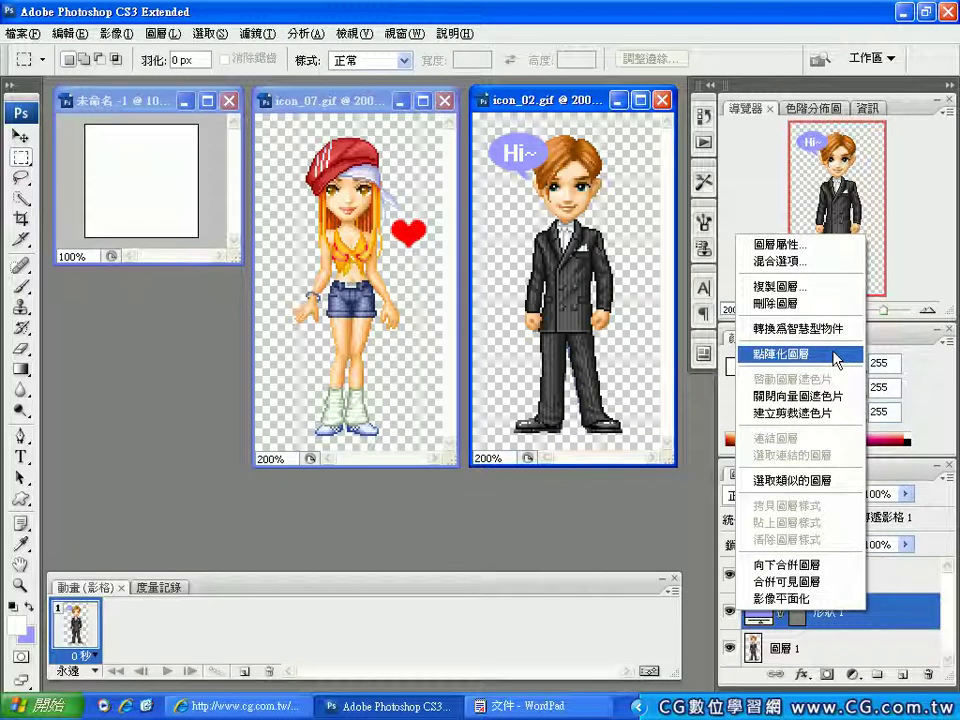
left_click(823, 355)
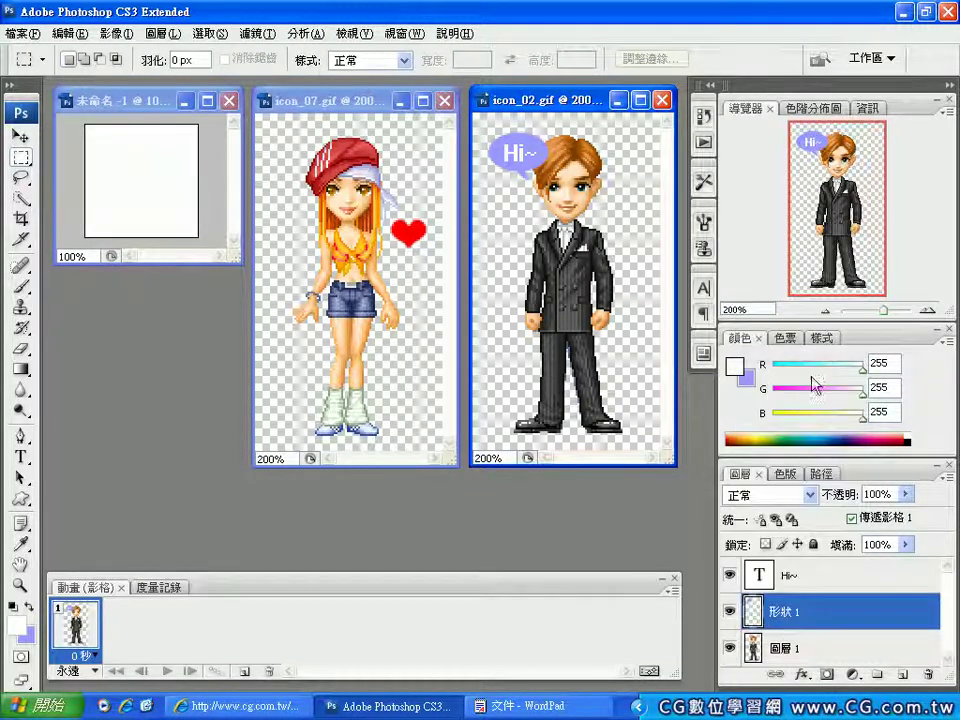
Merge the "Hi~" text layer down into the rasterized speech bubble layer.
left_click(808, 574)
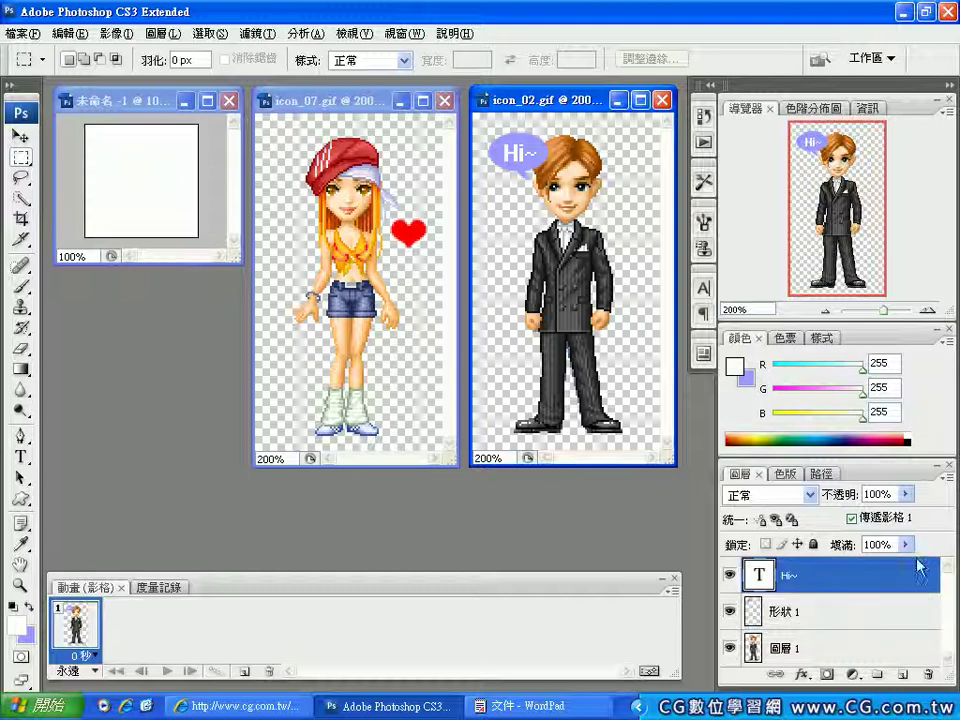
left_click(948, 481)
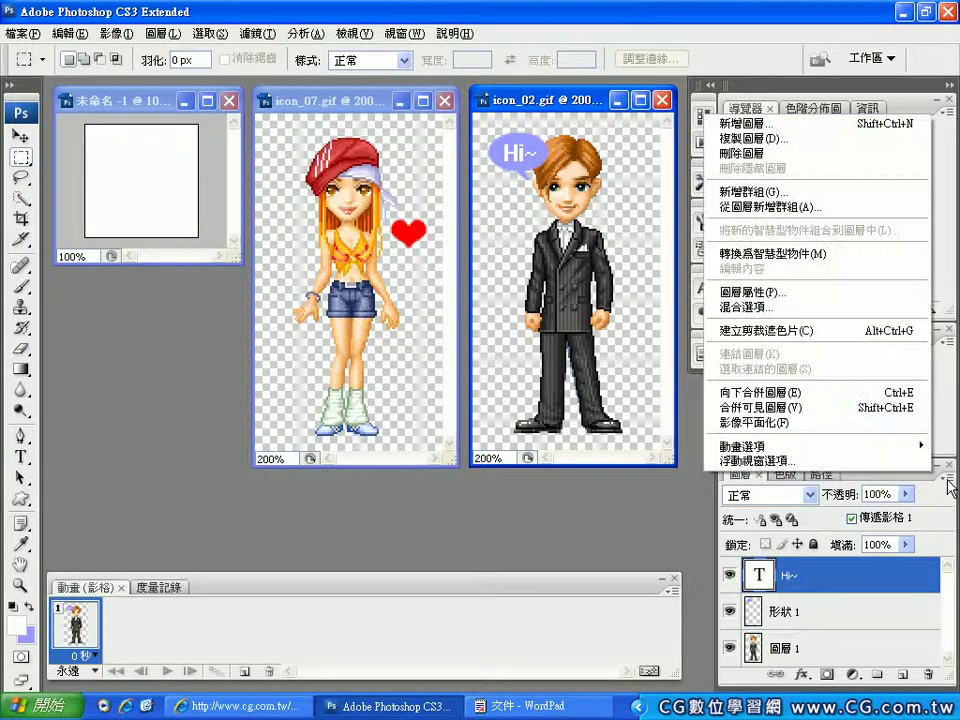
left_click(820, 394)
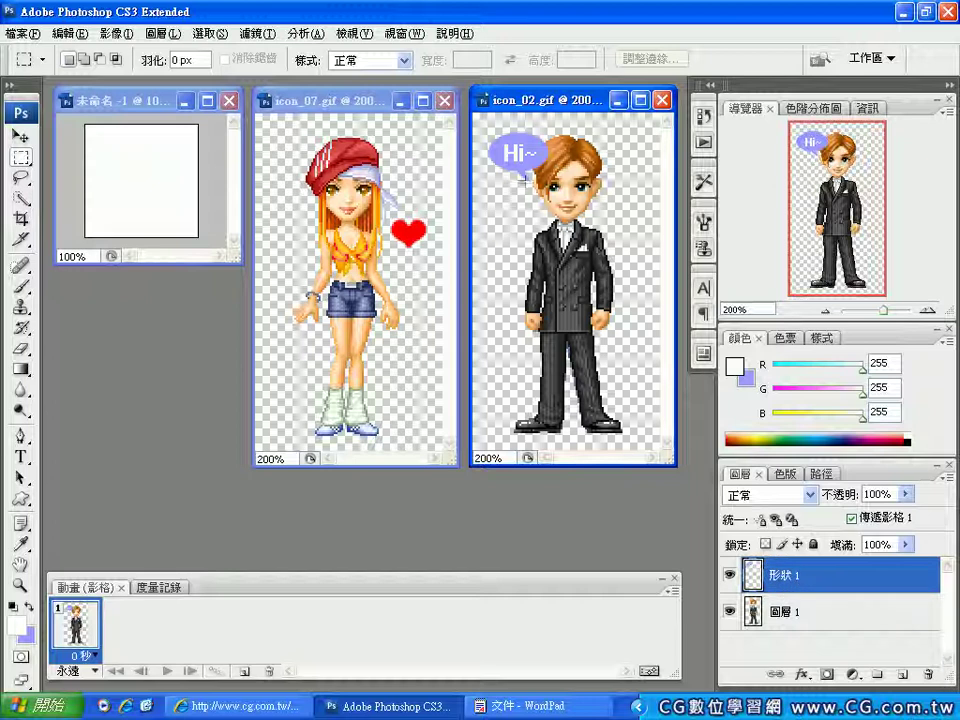
Try moving the merged speech bubble over beside the man's arm, and undo the move.
left_click(22, 136)
left_click_drag(507, 155, 613, 238)
left_click_drag(600, 268, 624, 268)
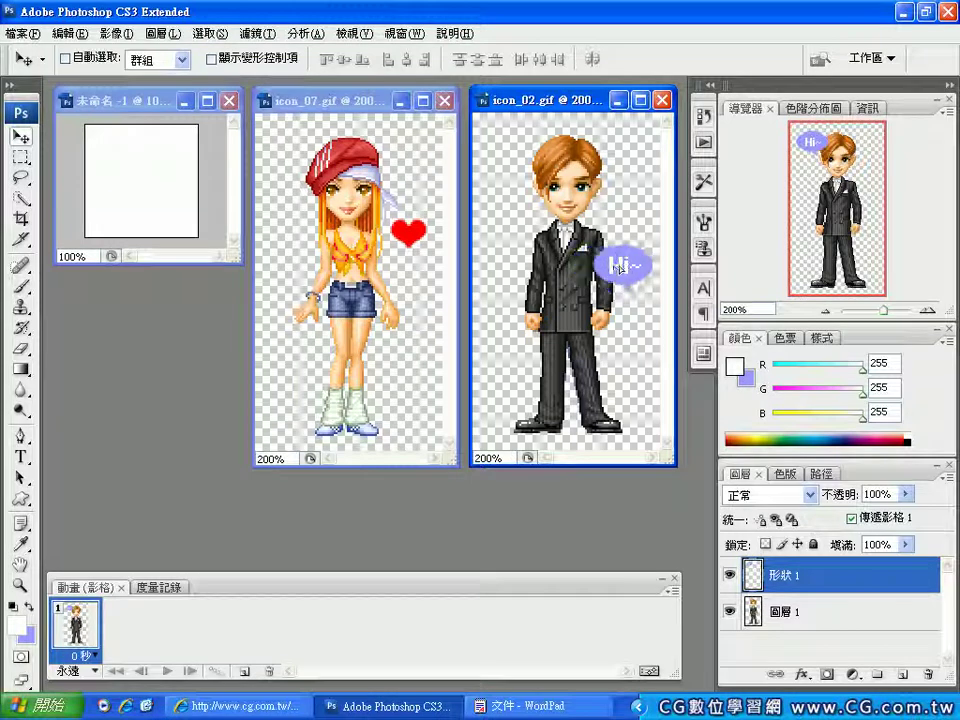
left_click(69, 33)
left_click(88, 52)
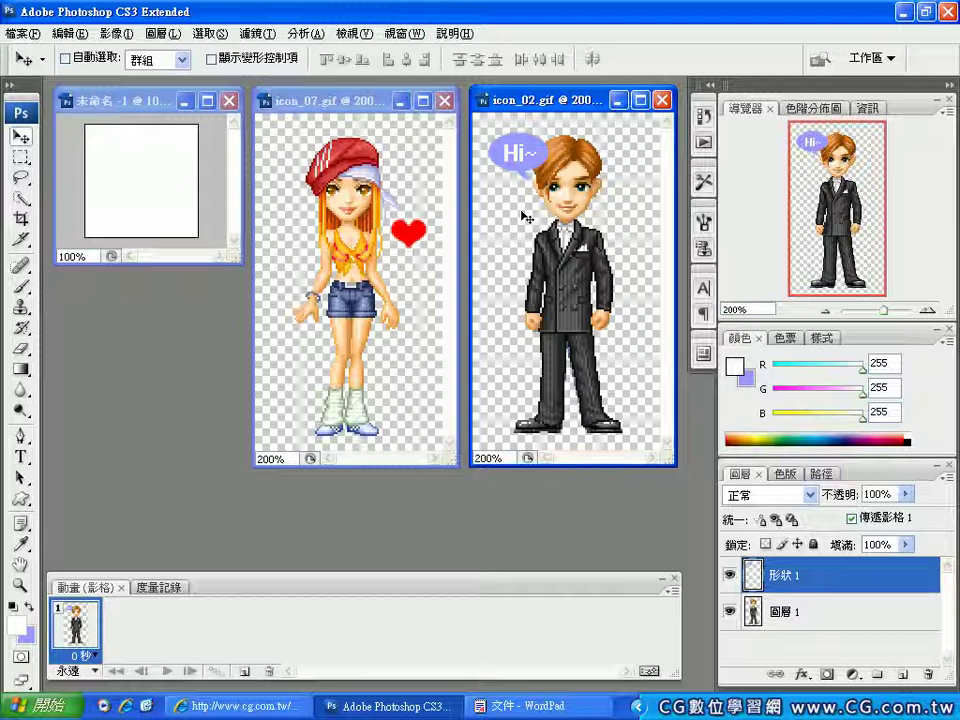
Save the icon as a layered Photoshop file named icon_02 in the GIF folder, with maximum compatibility on.
left_click(20, 157)
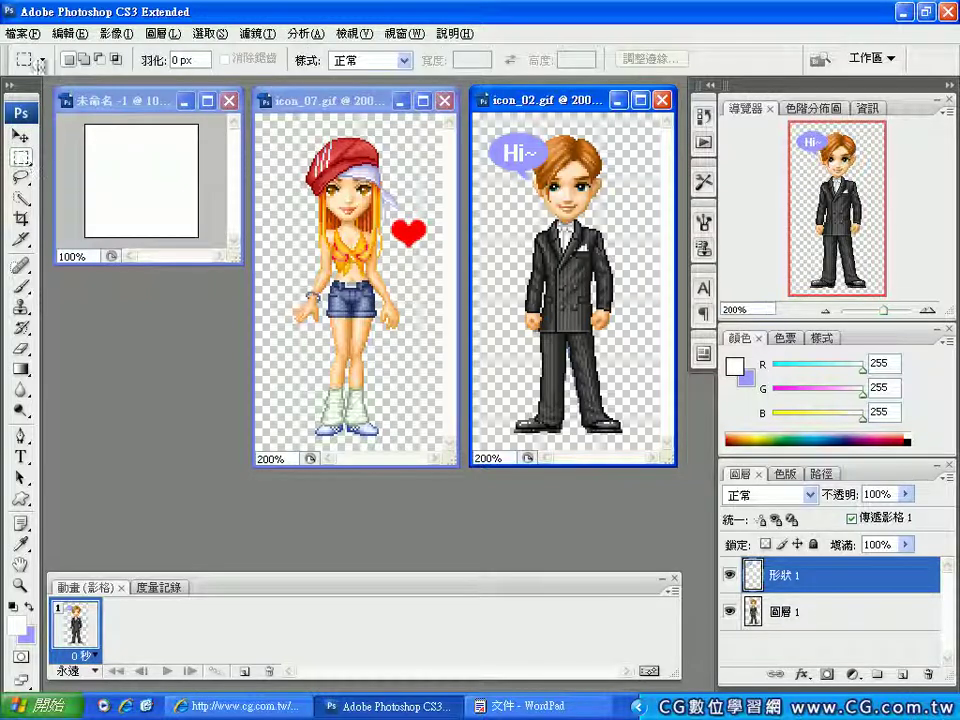
left_click(22, 33)
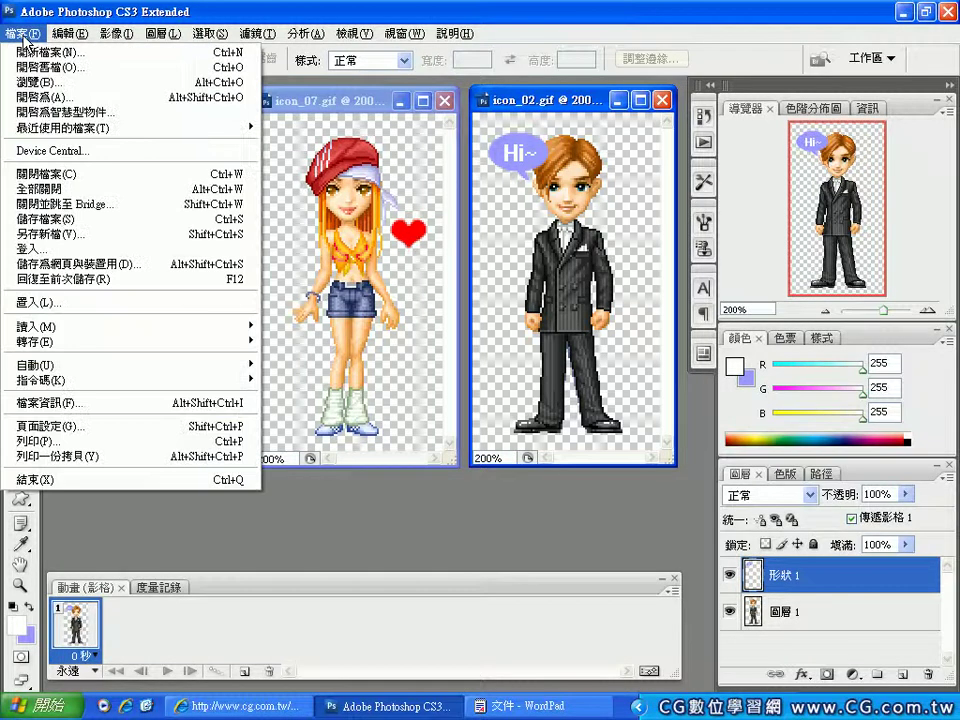
left_click(63, 234)
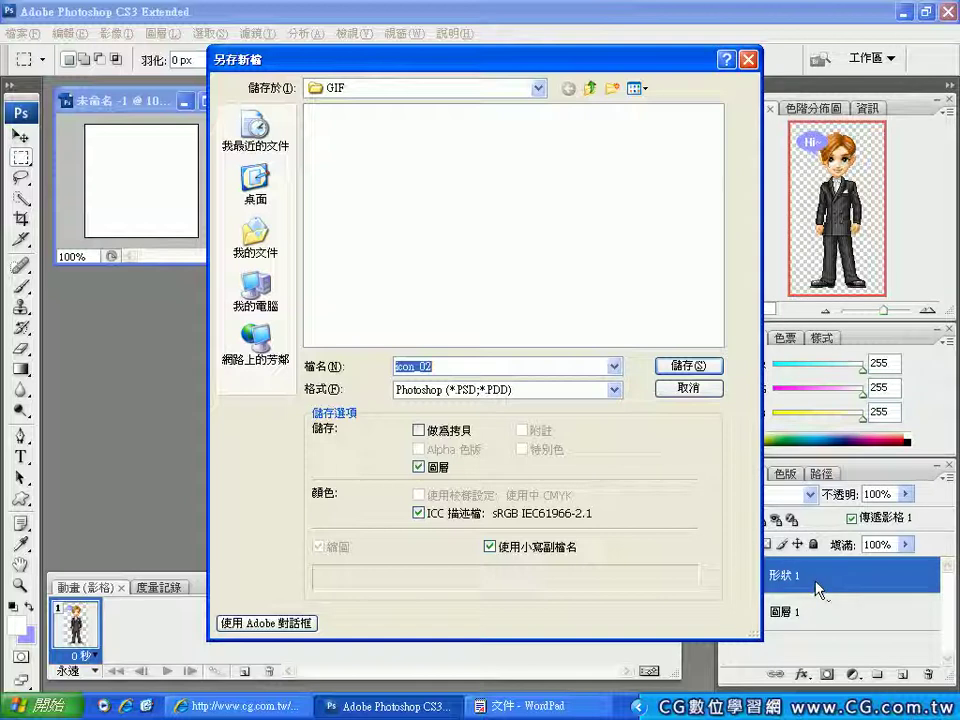
left_click(680, 367)
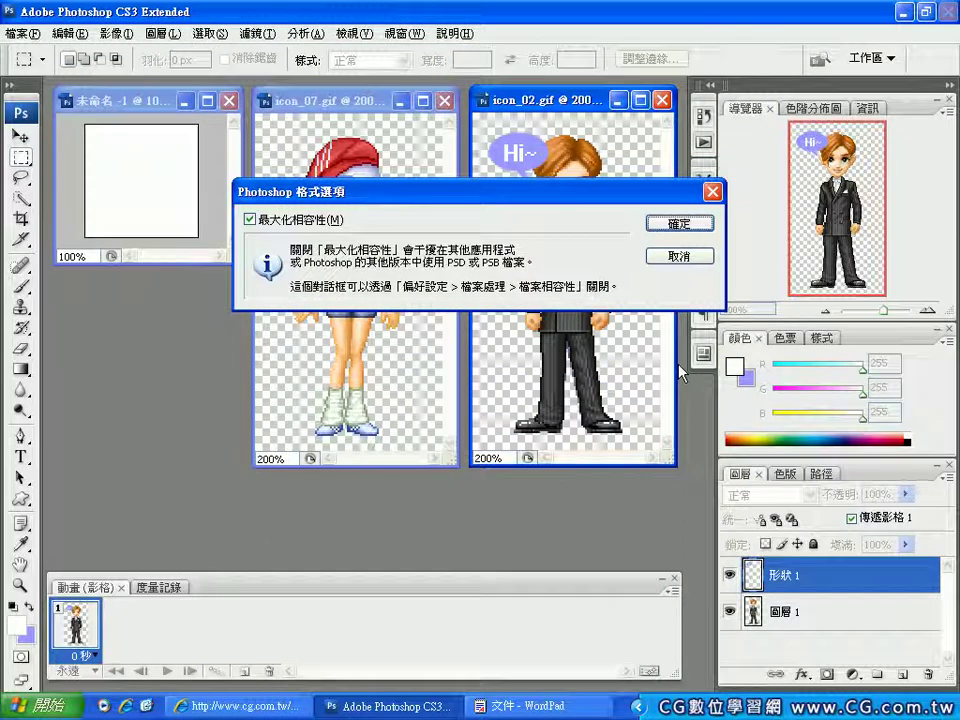
left_click(668, 224)
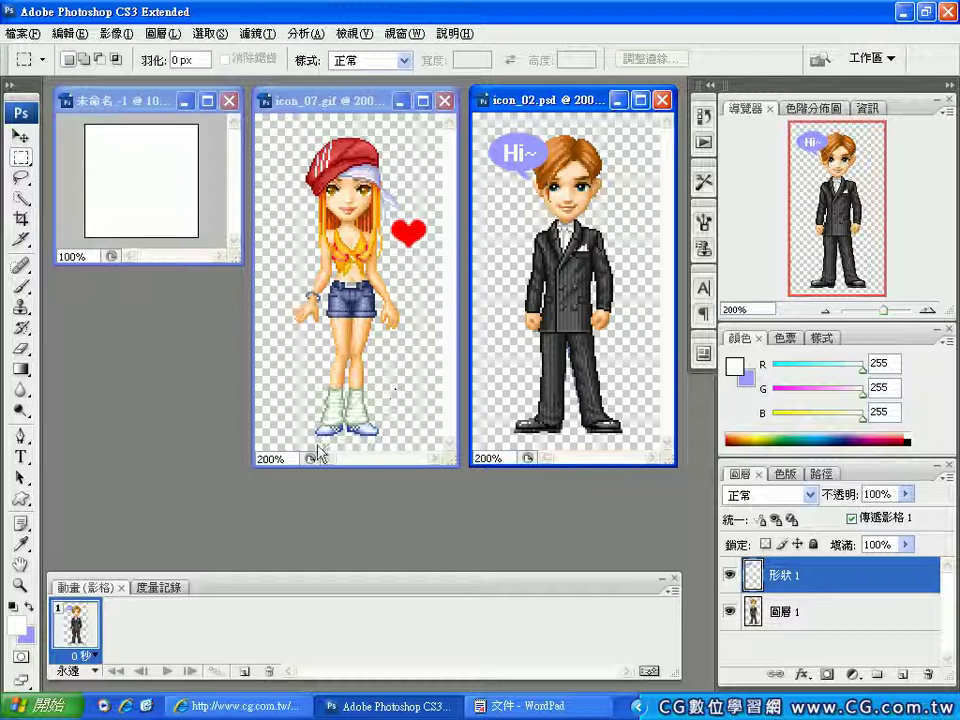
Set the first animation frame's delay to 0.5 seconds and add a second frame with the speech bubble layer hidden.
left_click(88, 656)
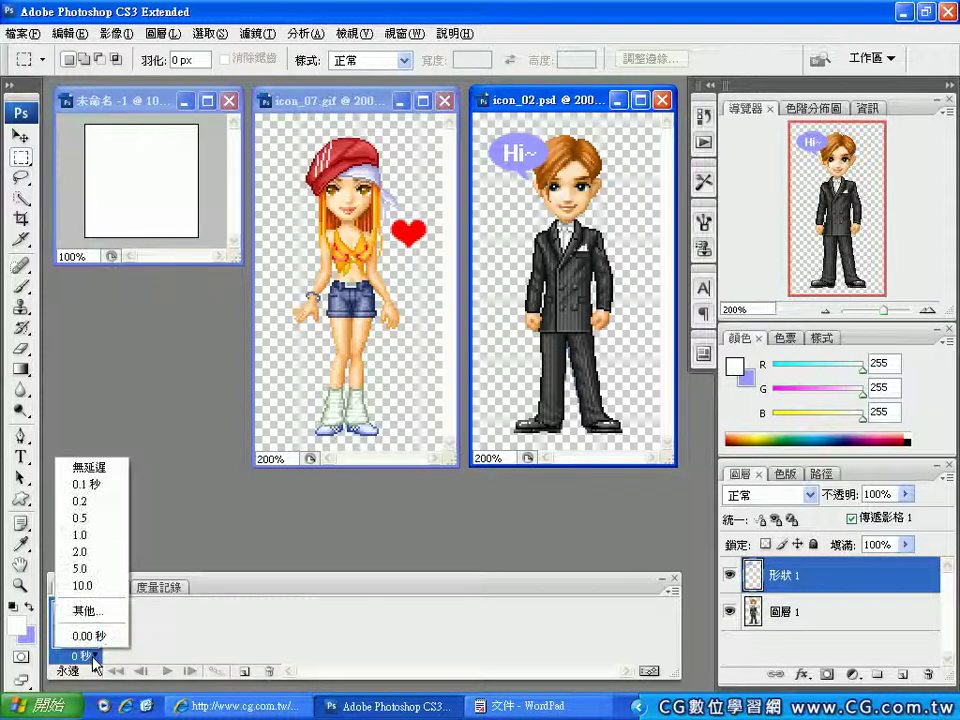
left_click(96, 518)
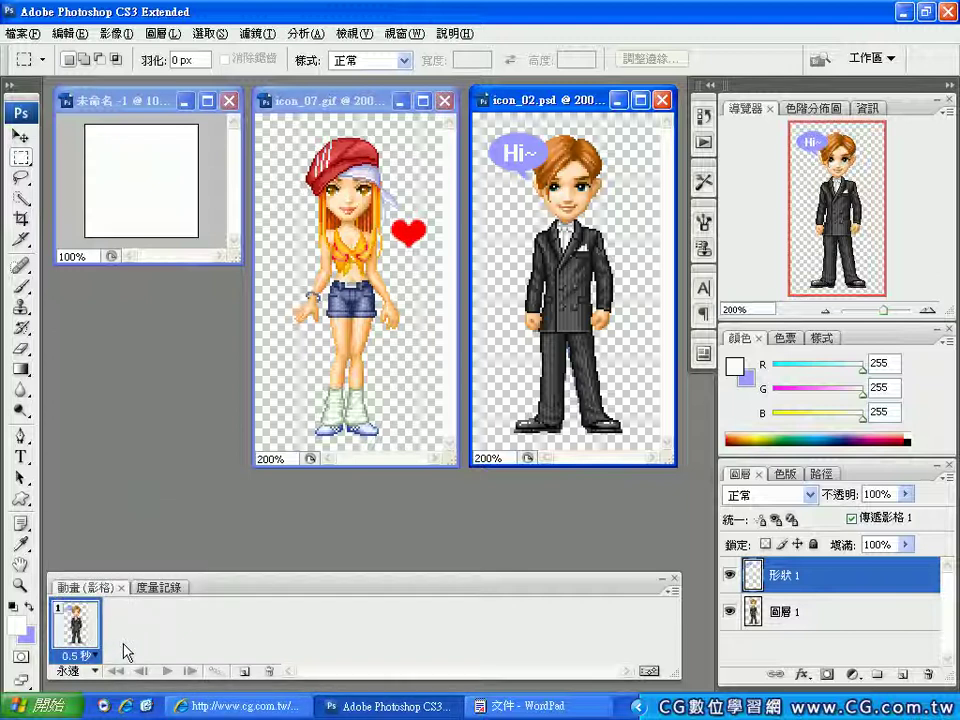
left_click(242, 671)
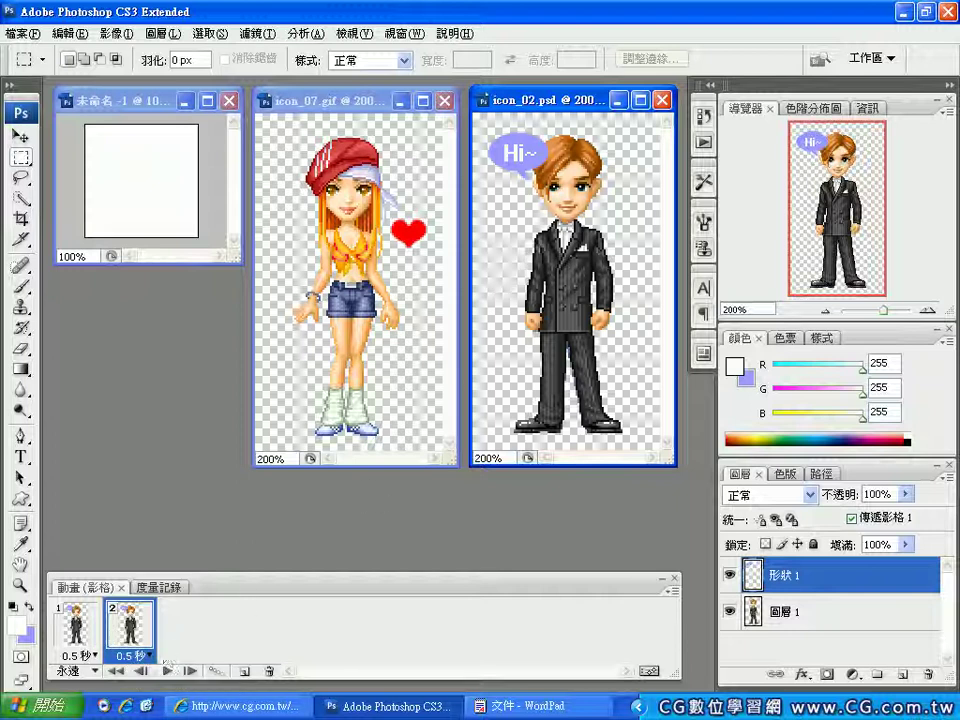
left_click(729, 575)
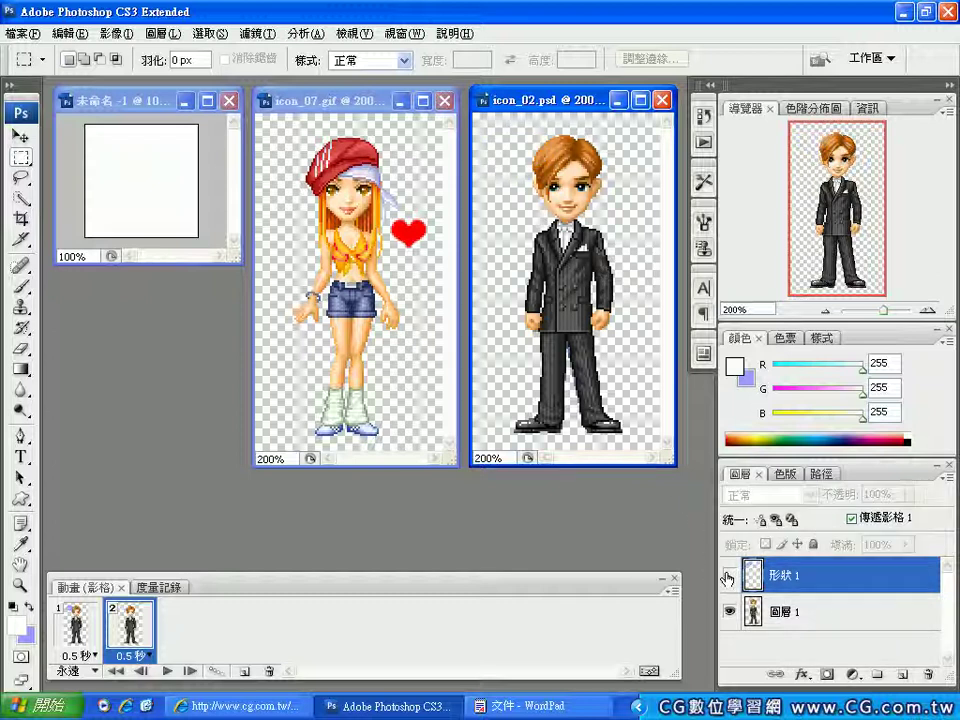
Play the two-frame animation to check the blinking bubble, stop it, and return to the first frame.
left_click(167, 671)
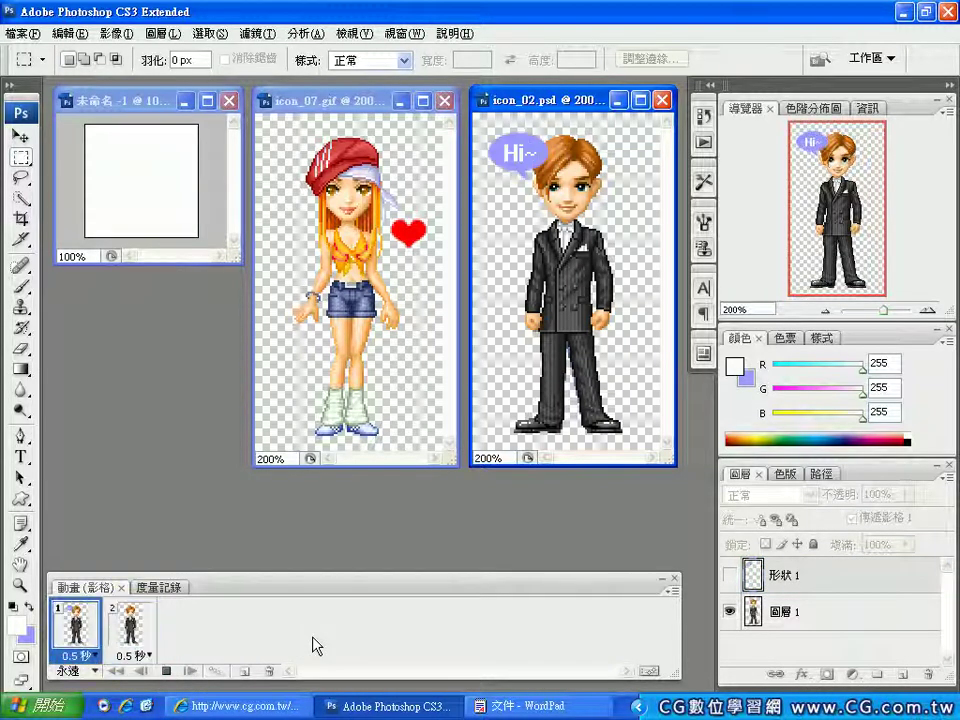
left_click(167, 674)
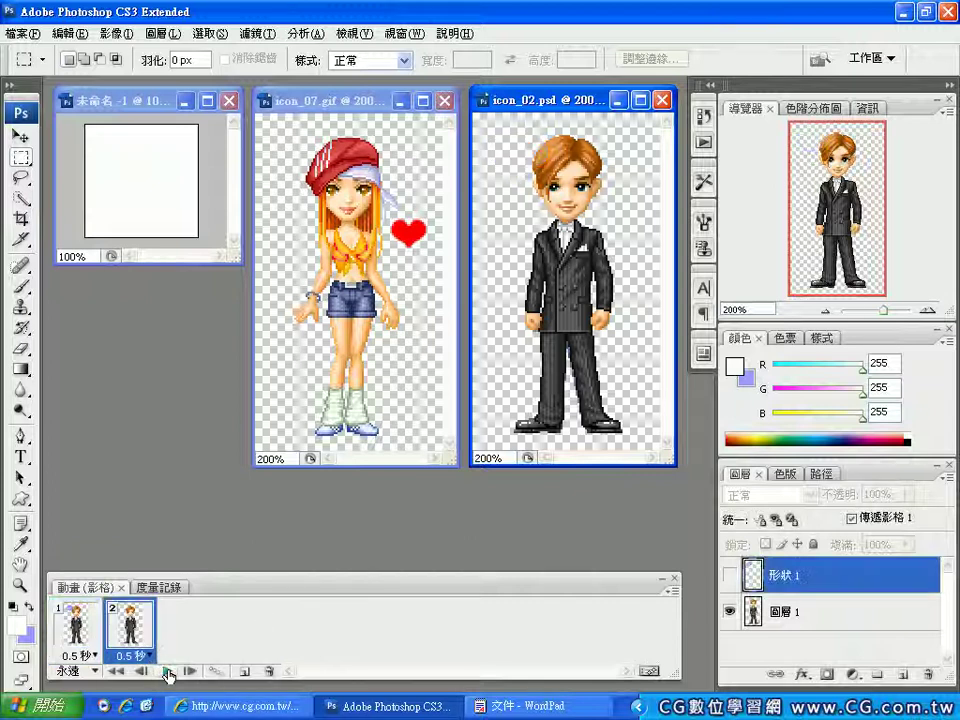
left_click(92, 628)
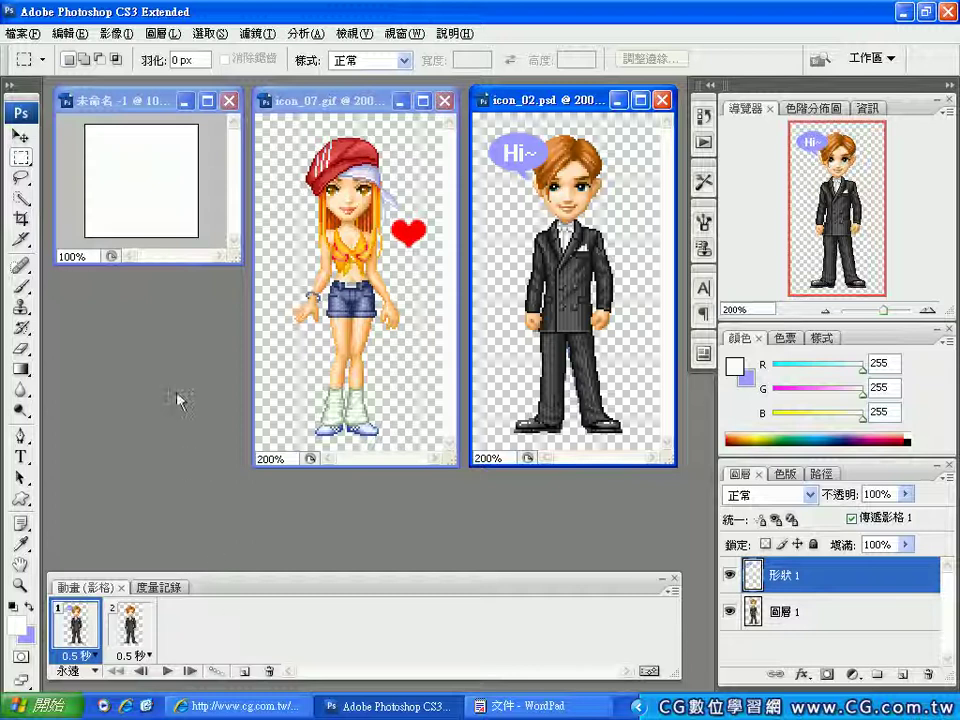
Open the icon in Save for Web & Devices, play the optimized GIF animation to preview it, and stop it.
left_click(32, 38)
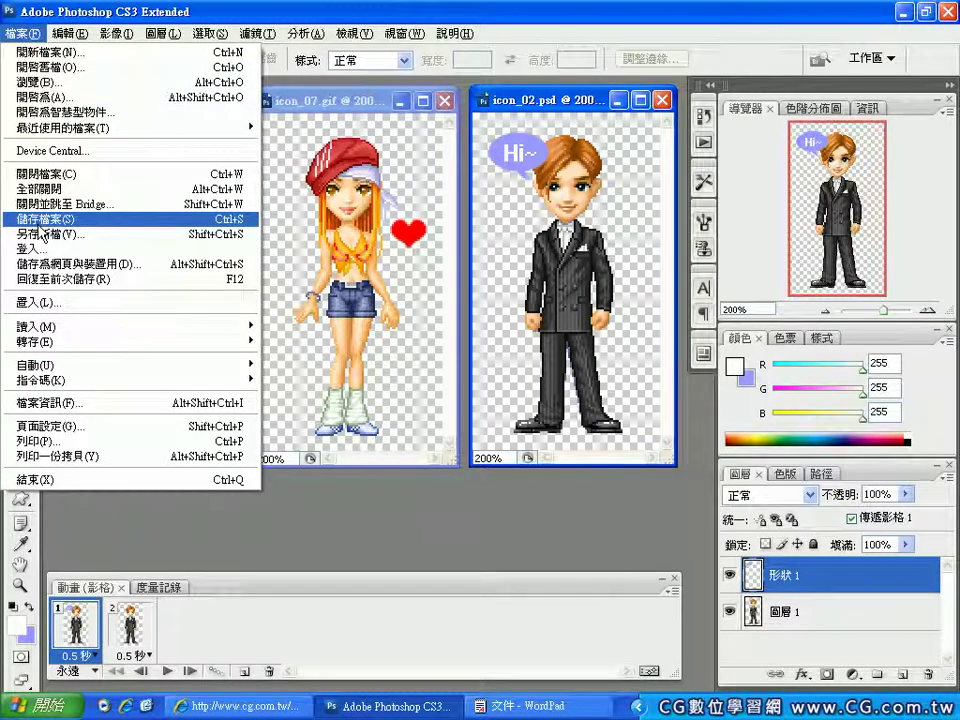
left_click(154, 266)
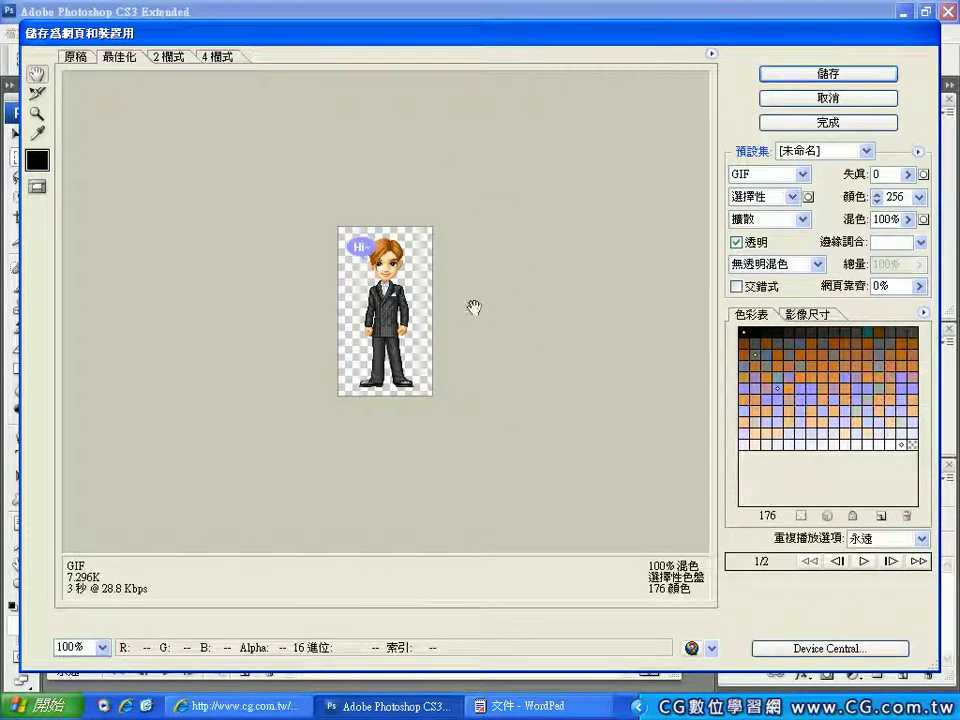
left_click(863, 561)
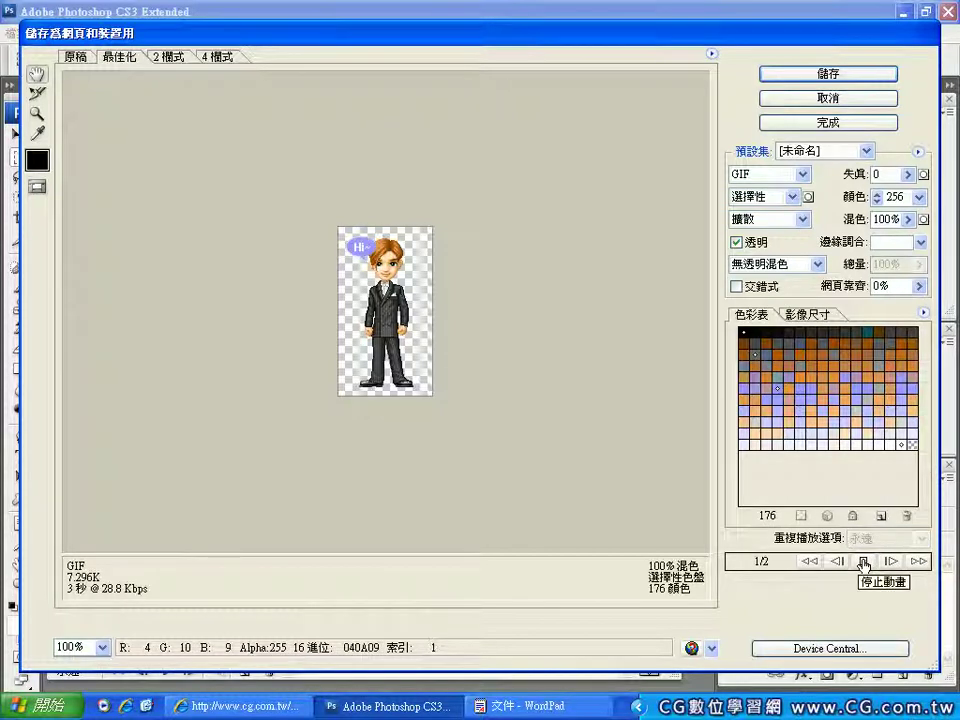
left_click(863, 561)
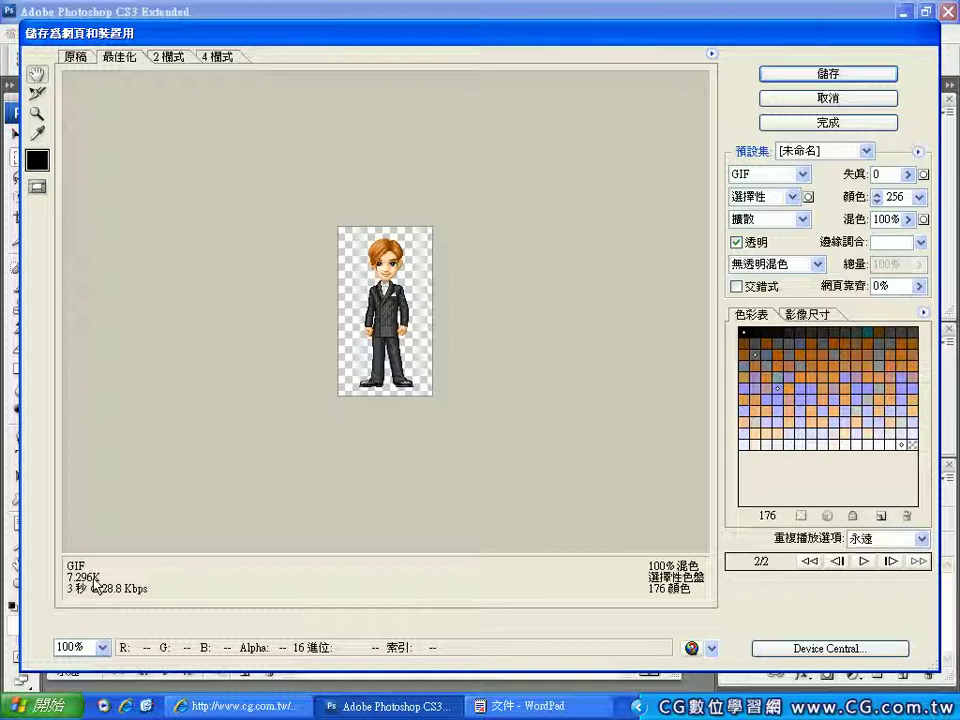
Compare the original with the optimized icon in 2-Up view as JPEG and PNG-8, and return the format to GIF.
left_click(167, 58)
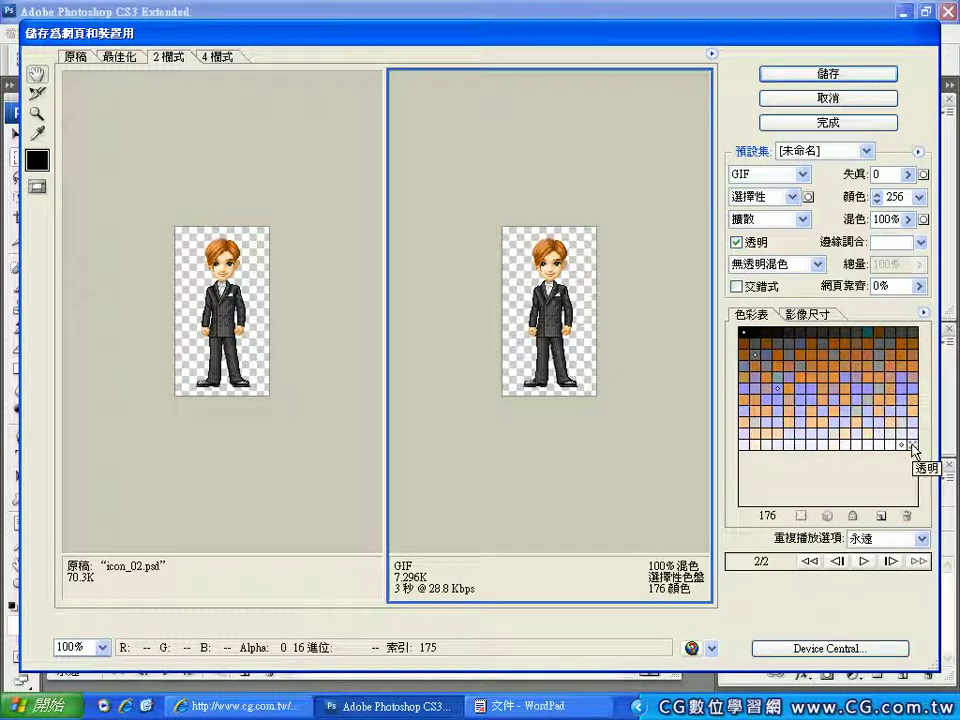
left_click(790, 177)
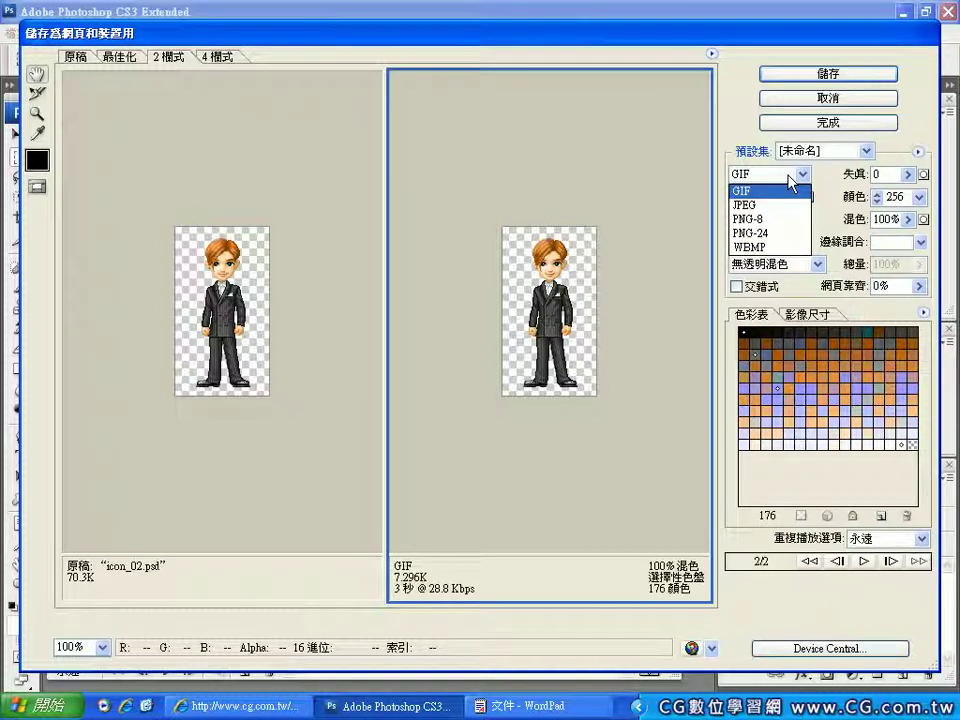
left_click(770, 206)
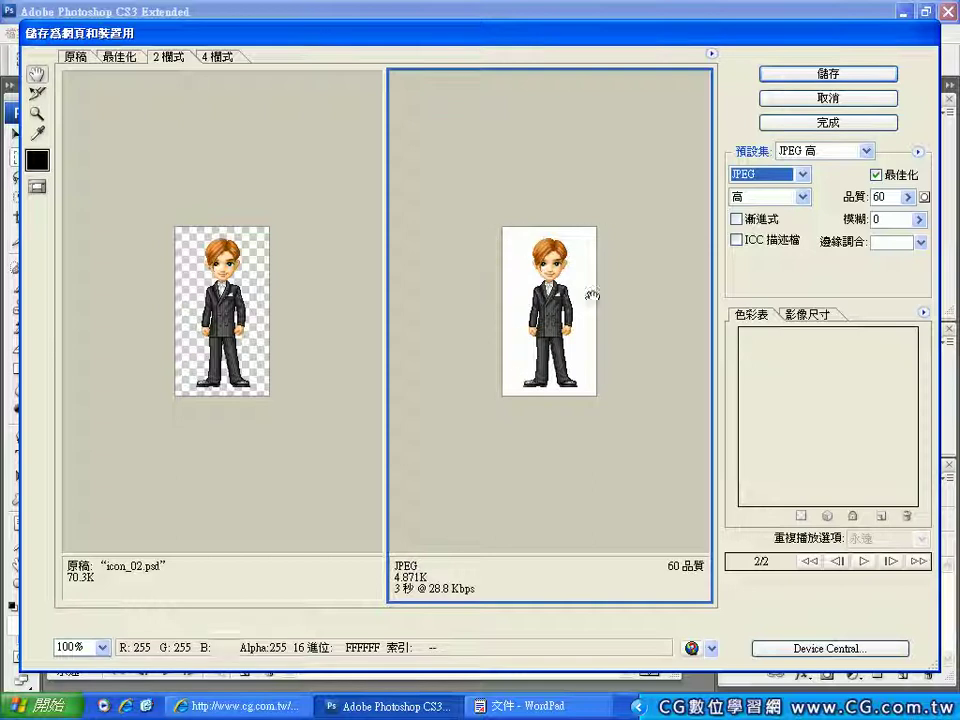
left_click(785, 174)
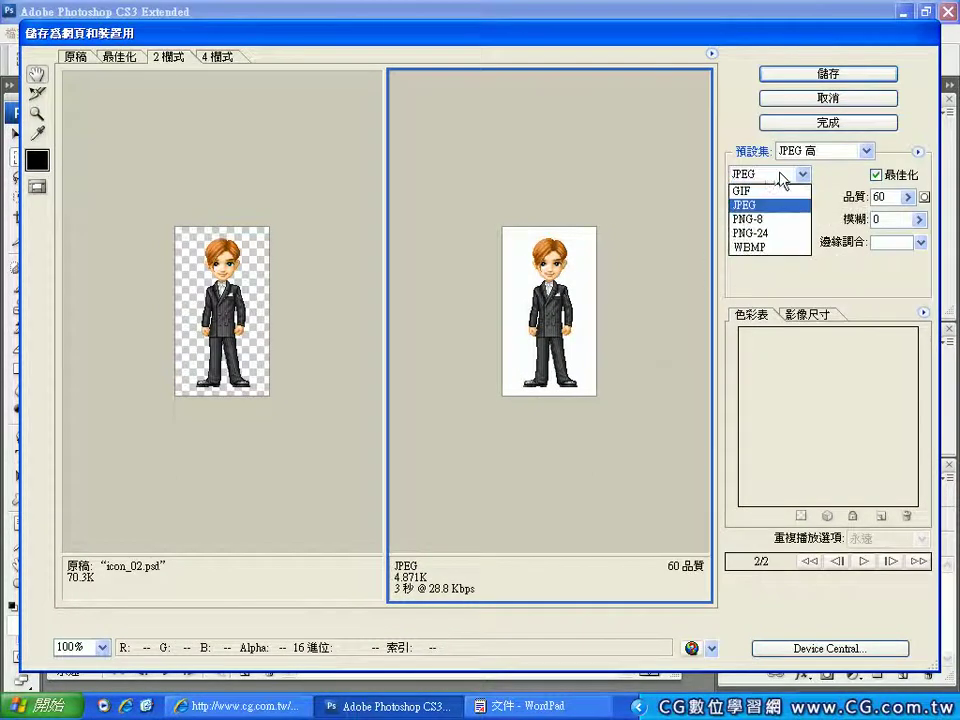
left_click(761, 219)
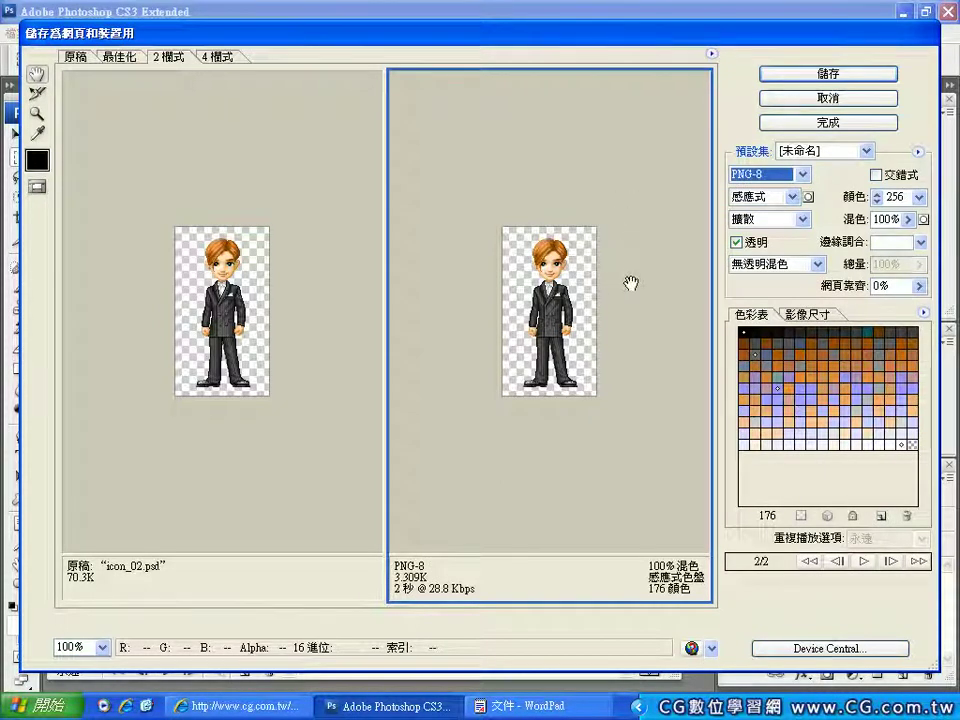
left_click(790, 175)
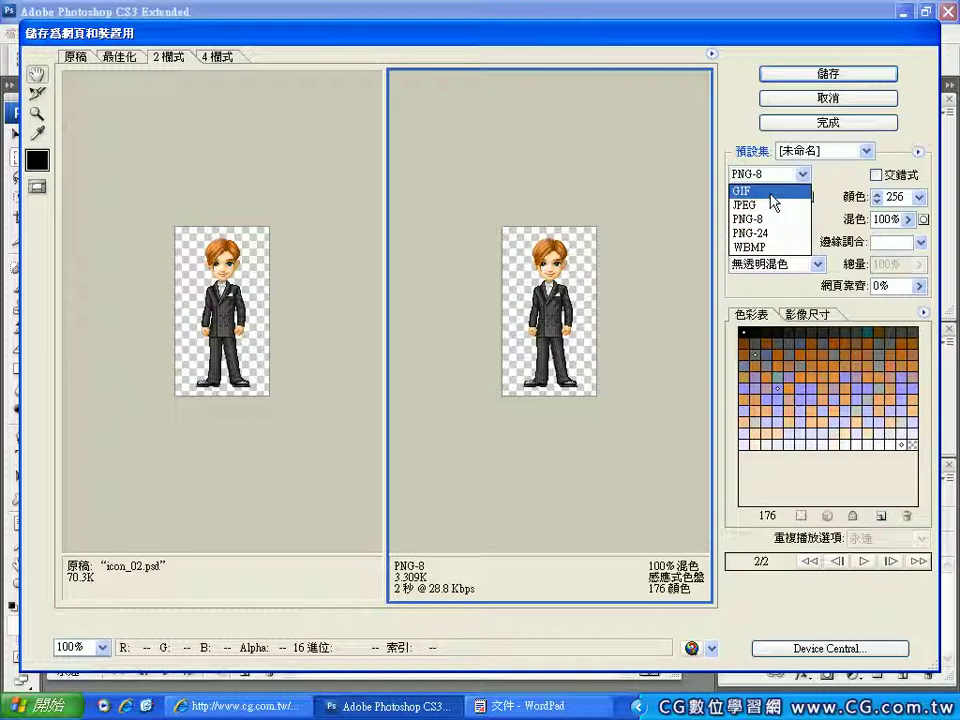
left_click(773, 191)
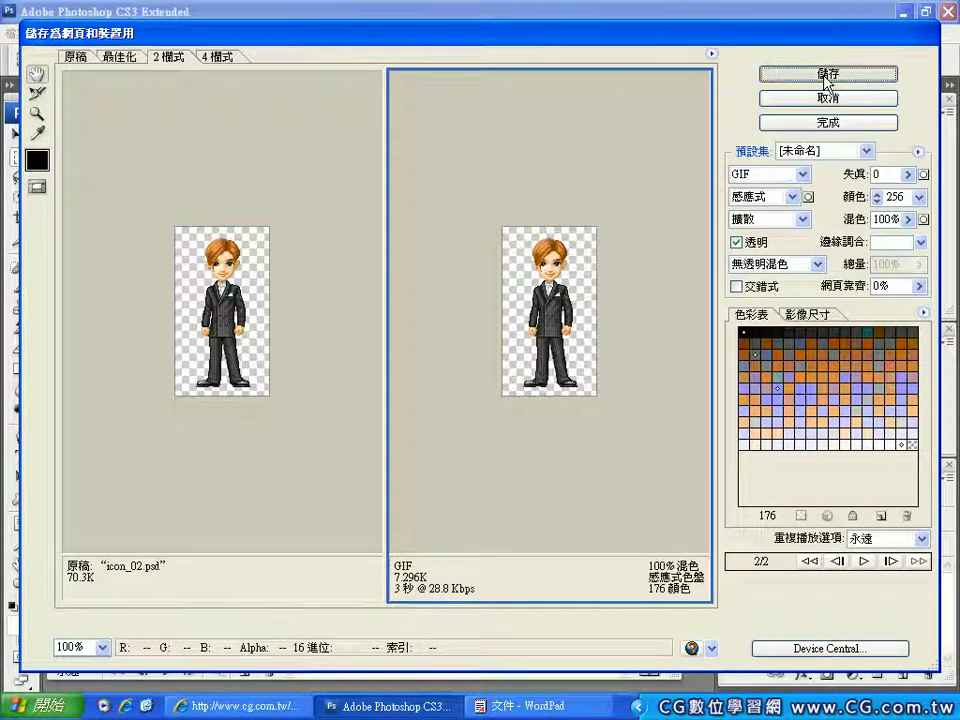
Save the optimized GIF as icon_02_Hi in the desktop's GIF folder, and accept the filename warning with future display turned off.
left_click(826, 74)
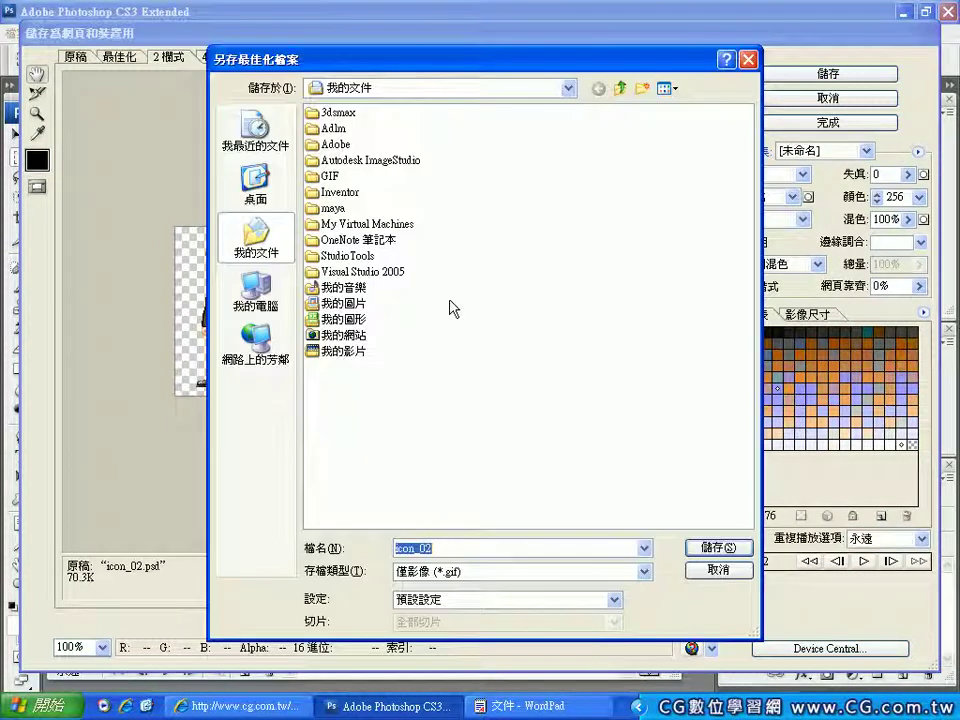
left_click(267, 182)
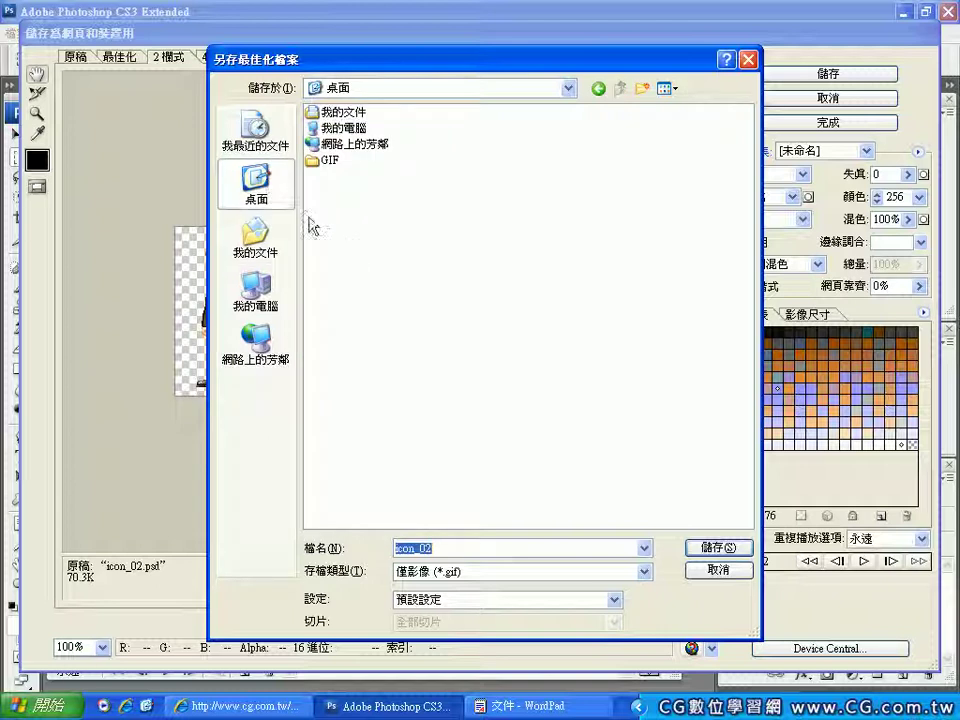
double_click(331, 161)
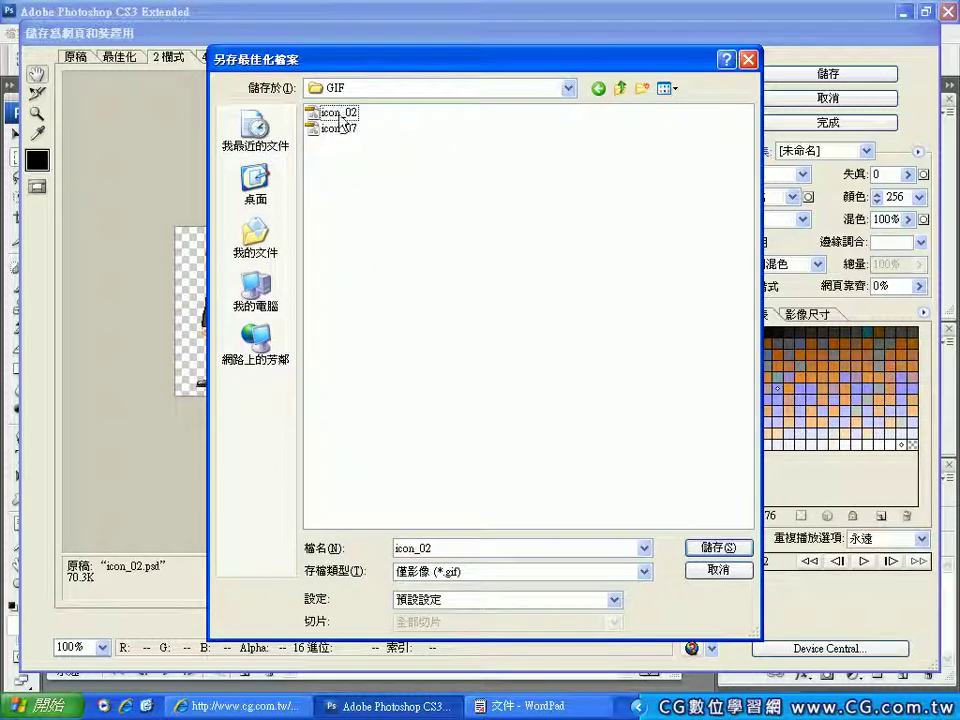
double_click(447, 548)
left_click(471, 549)
type("-")
type("Hi")
left_click(719, 550)
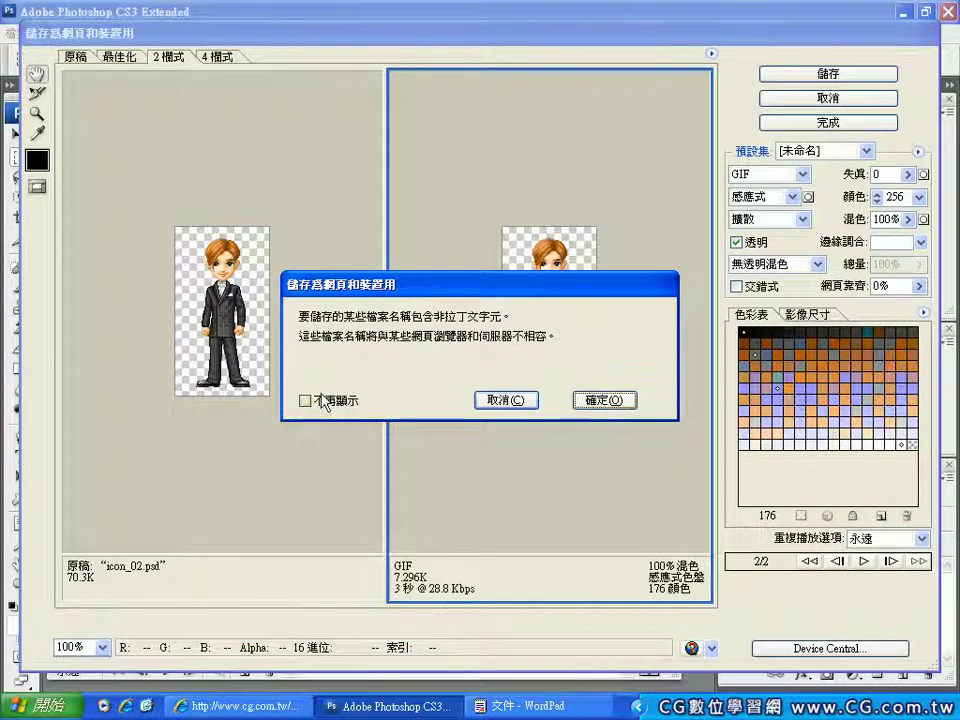
left_click(315, 400)
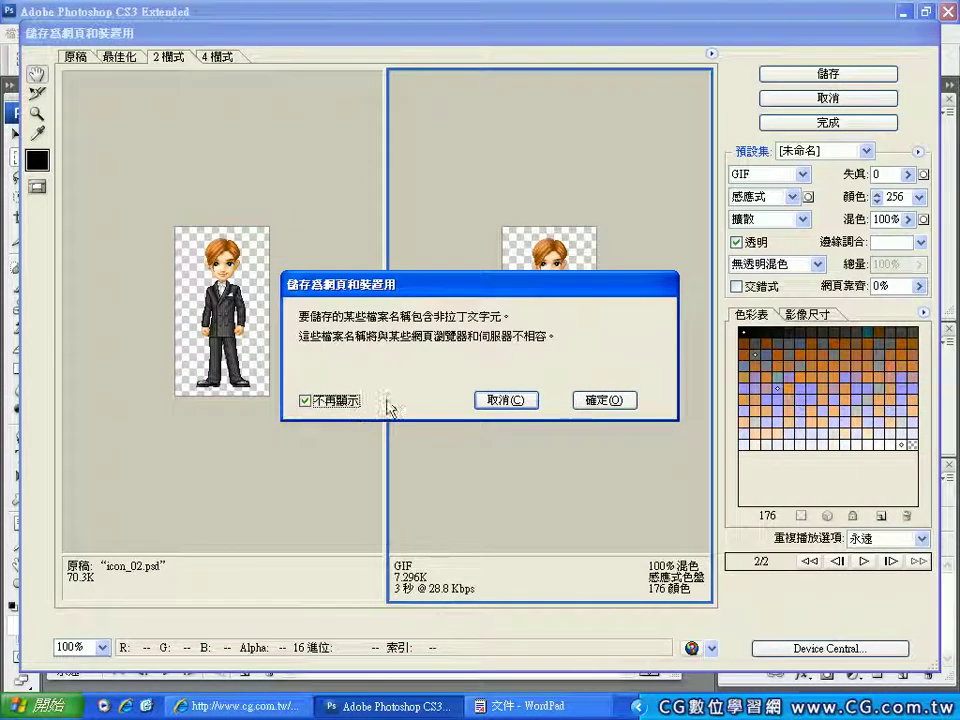
left_click(620, 400)
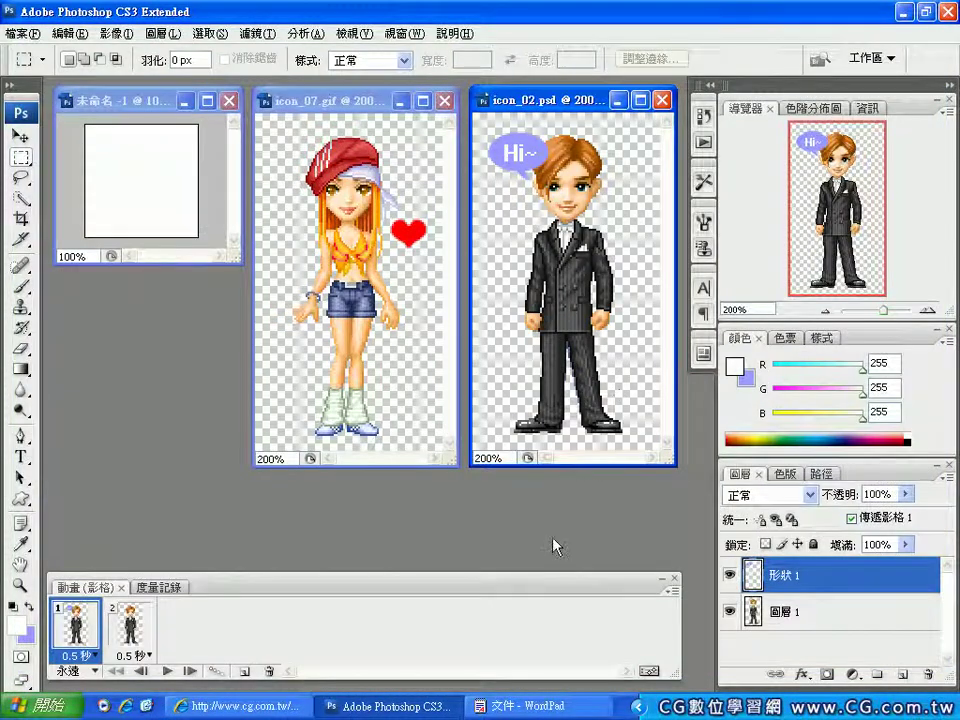
Switch to the desktop, open the GIF folder, and preview the exported icon_02_Hi animation.
key("super+d")
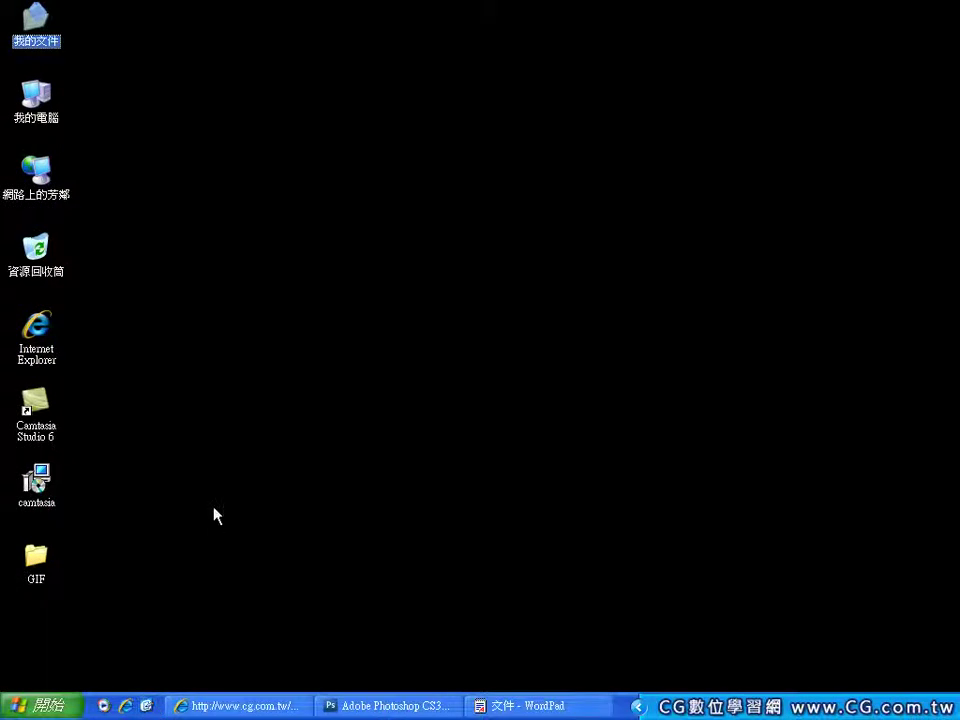
double_click(42, 566)
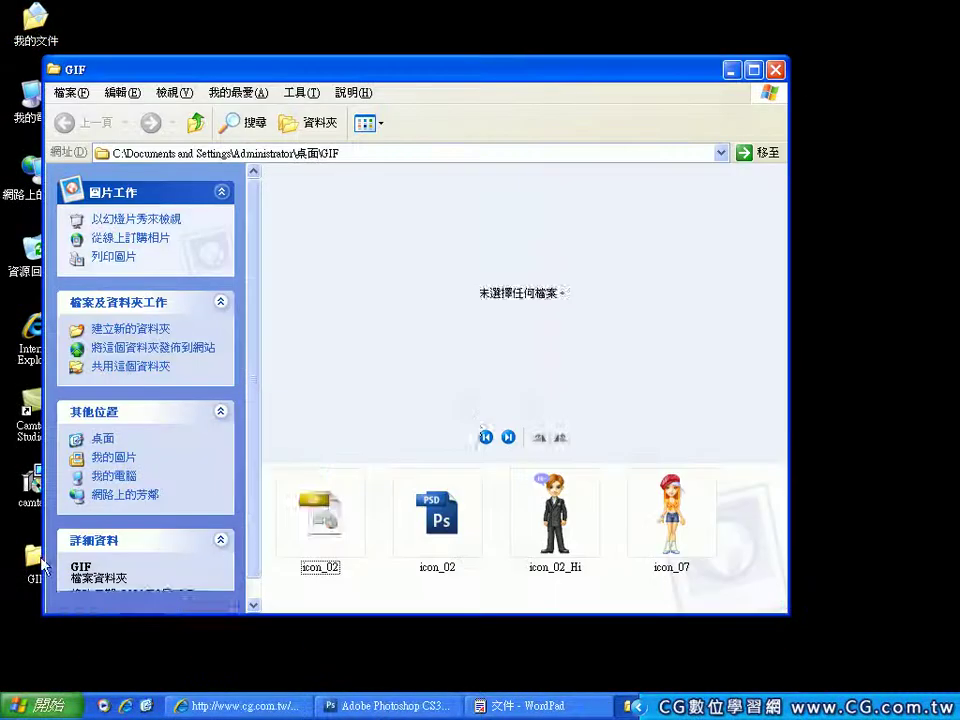
left_click_drag(503, 75, 571, 65)
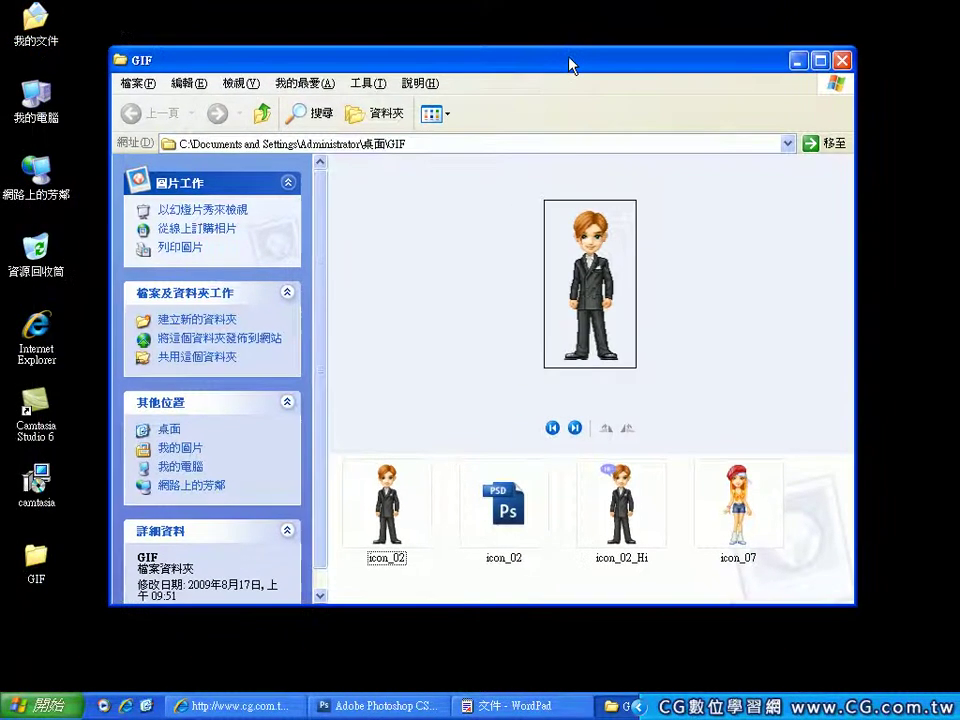
left_click(615, 508)
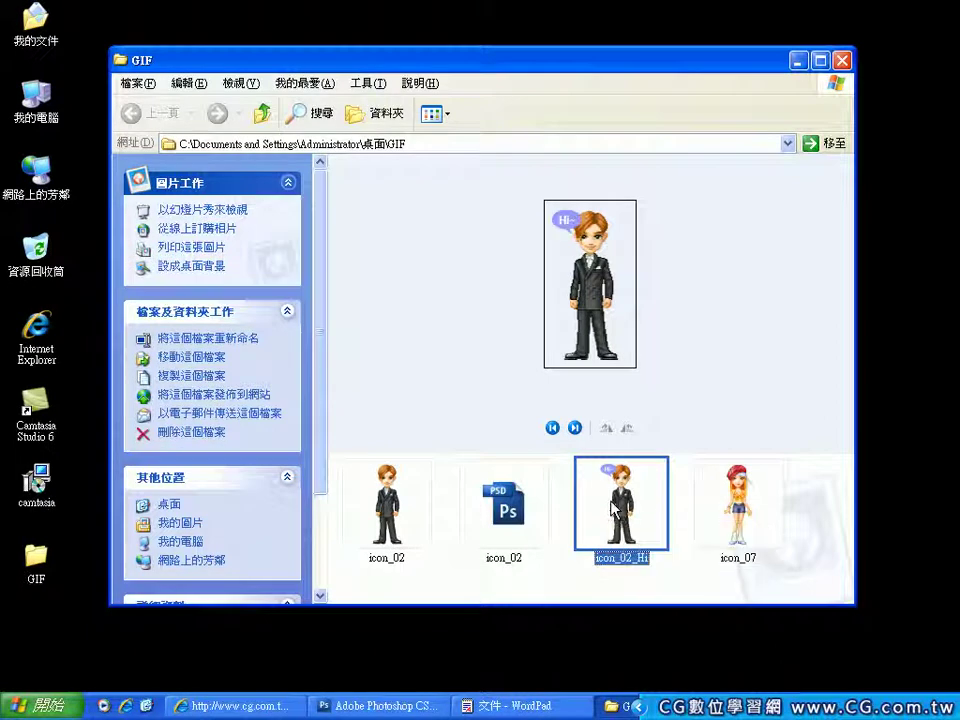